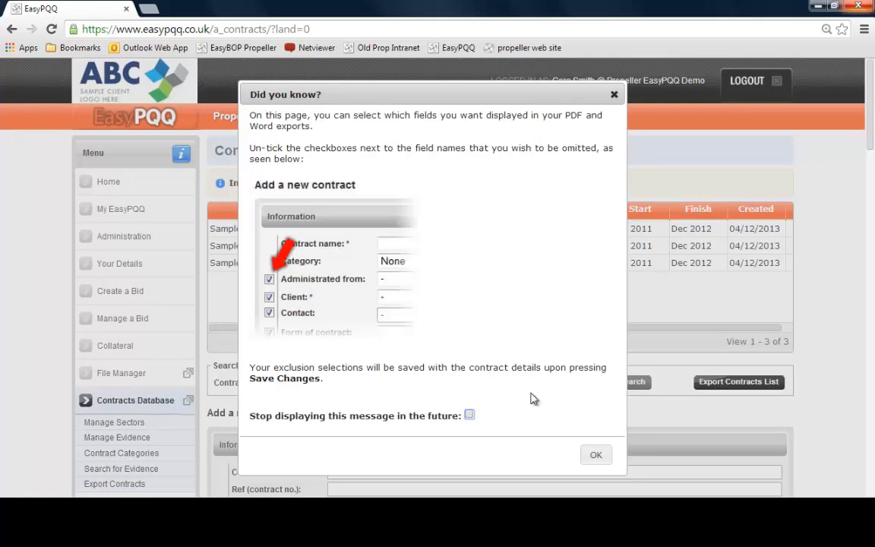
# Dismiss the tip dialog, opting to stop displaying the message in the future
pyautogui.click(470, 415)
pyautogui.click(598, 456)
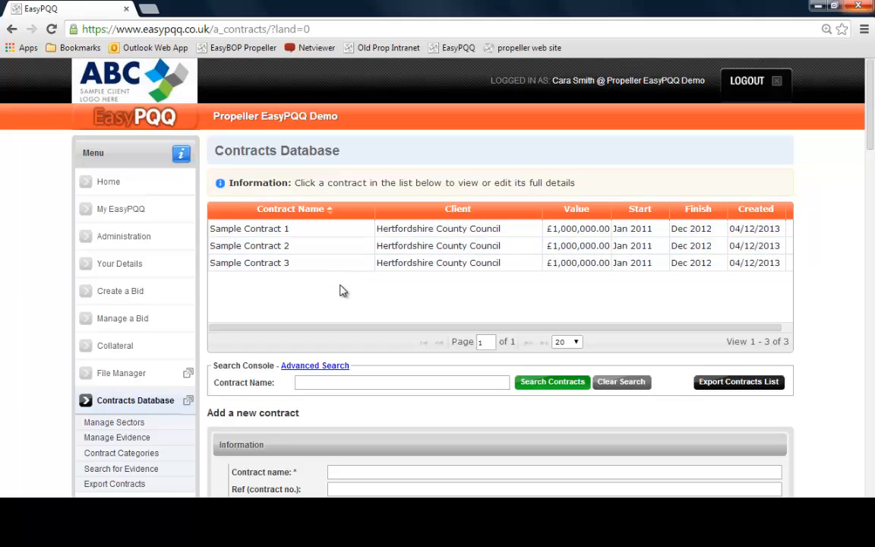
# Open Sample Contract 1 from the contracts list for editing
pyautogui.scroll(-1, 341, 291)
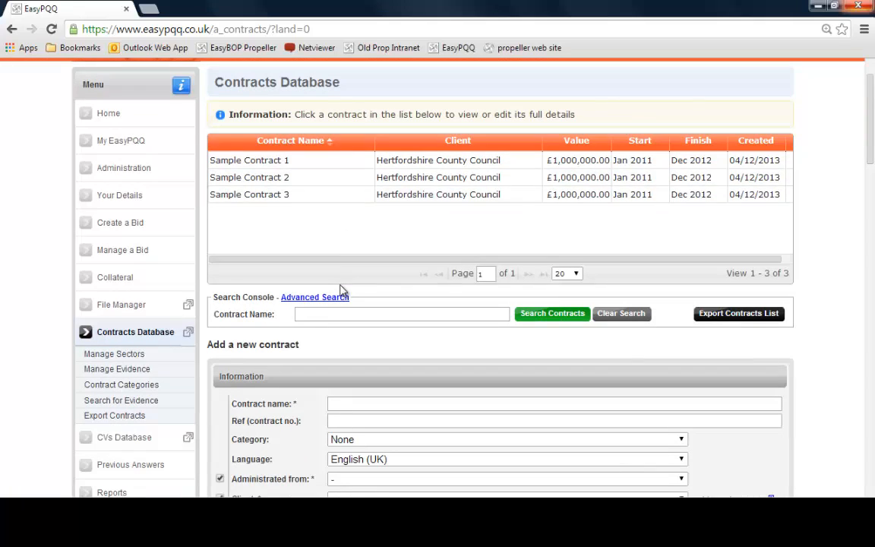
pyautogui.click(292, 165)
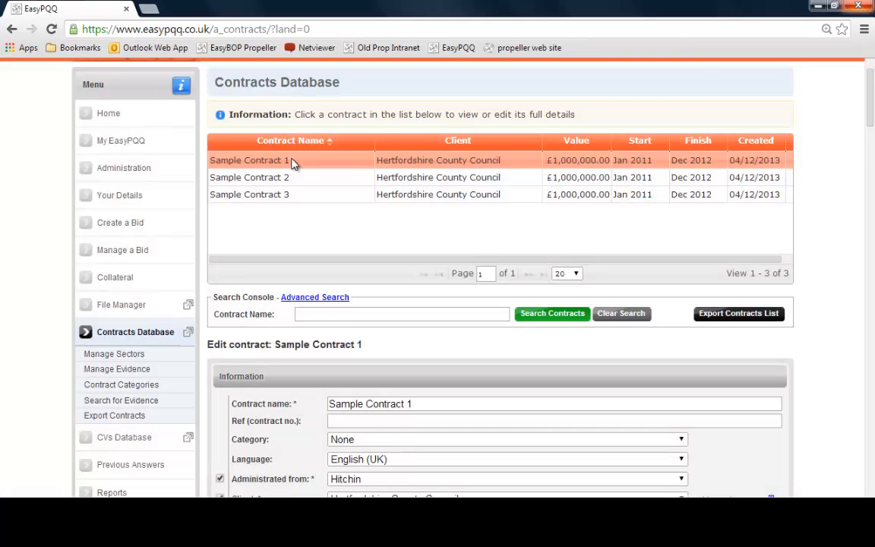
pyautogui.moveTo(869, 98); pyautogui.dragTo(872, 139)
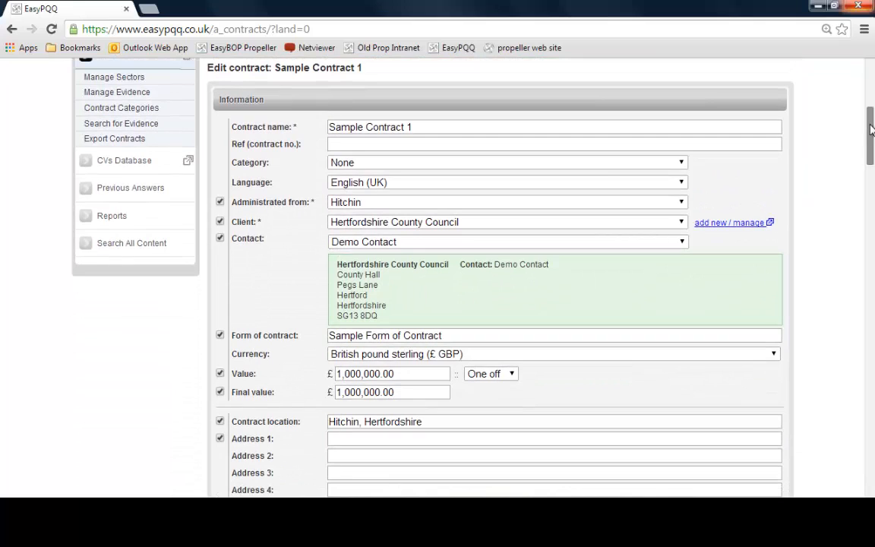
pyautogui.click(431, 126)
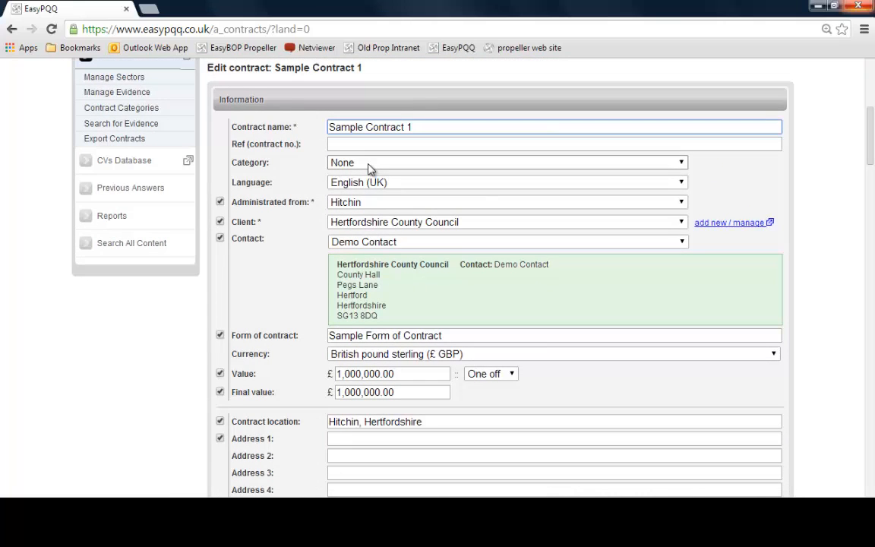
# Look through the available options in the contract's Client list without changing it
pyautogui.click(363, 225)
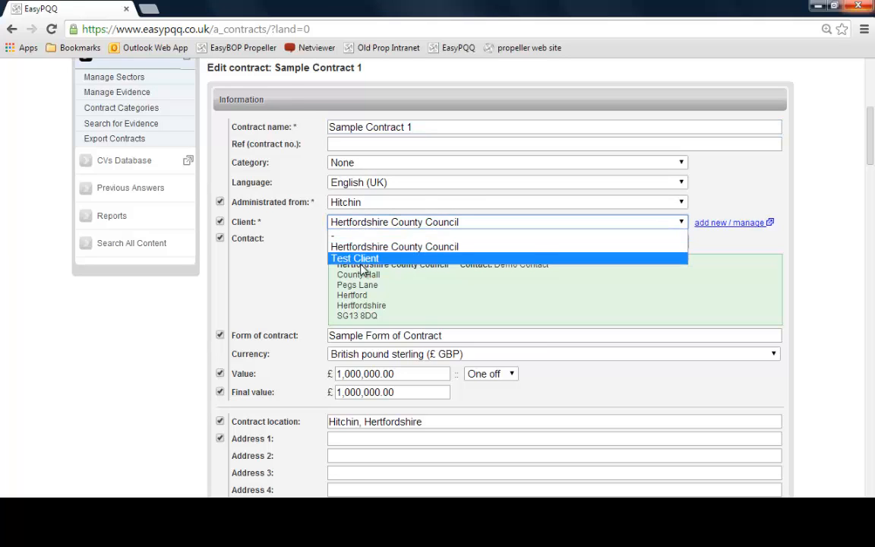
pyautogui.click(227, 260)
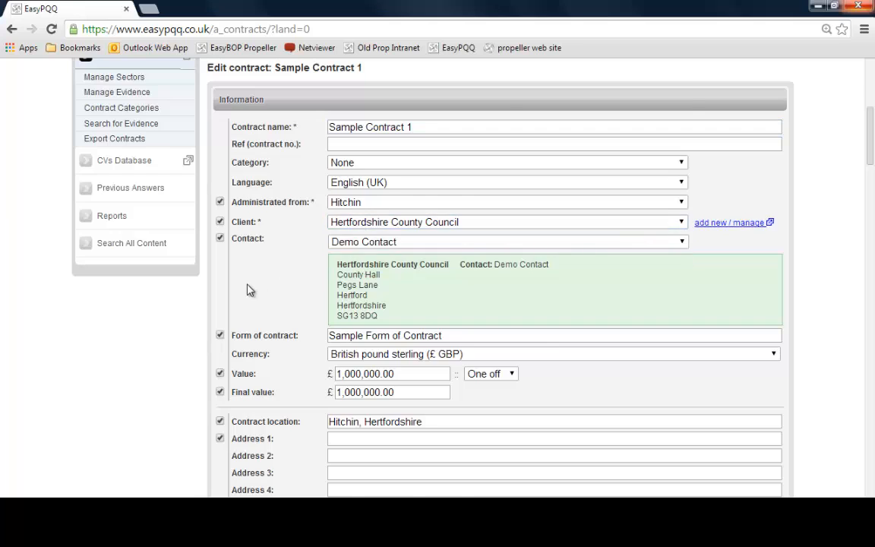
pyautogui.scroll(3, 226, 260)
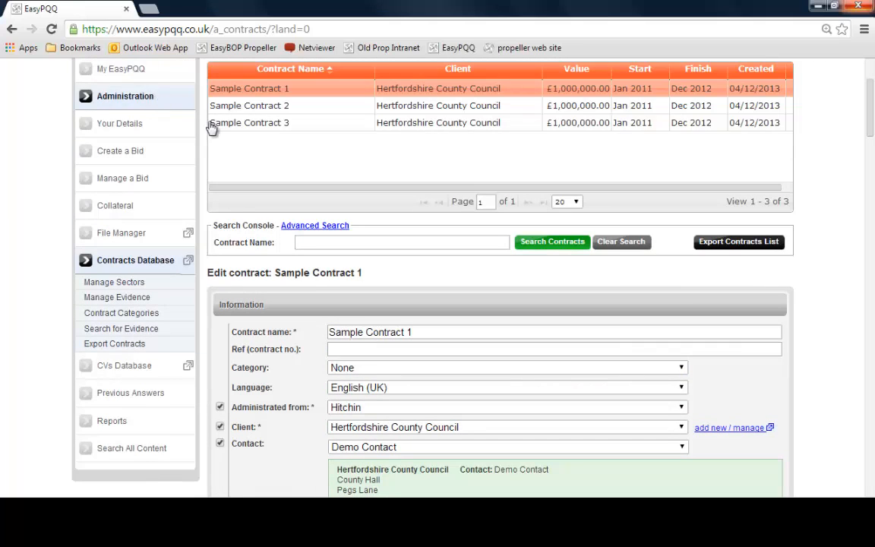
pyautogui.scroll(-1, 832, 289)
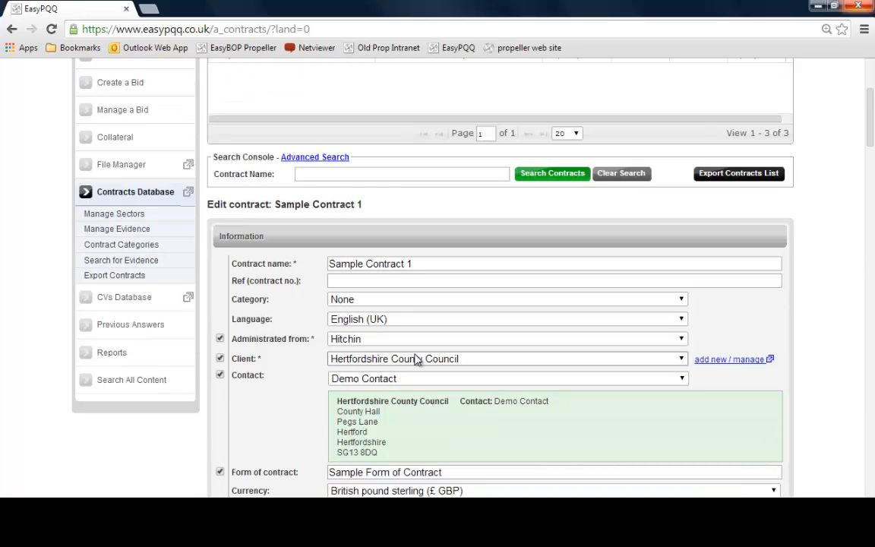
# Open the client manager and enter Demo Client as the new client's name
pyautogui.click(734, 360)
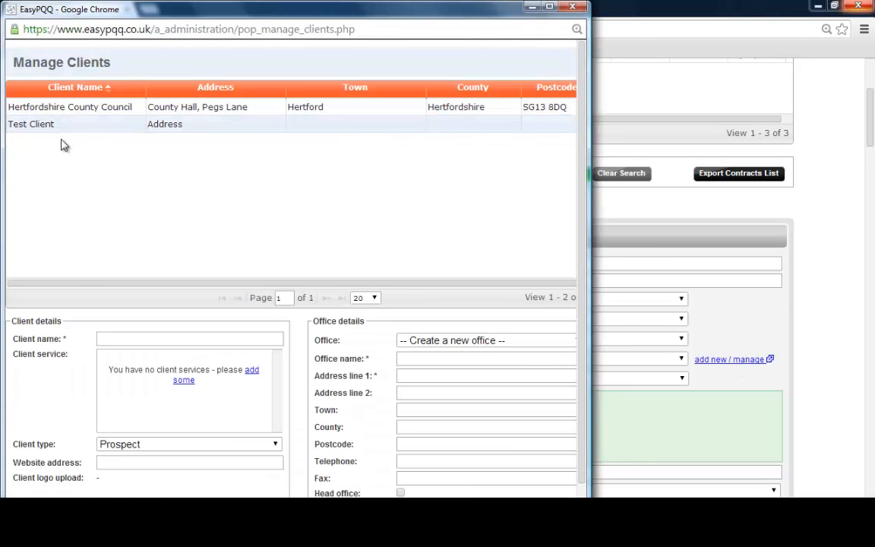
pyautogui.click(110, 335)
pyautogui.write('De')
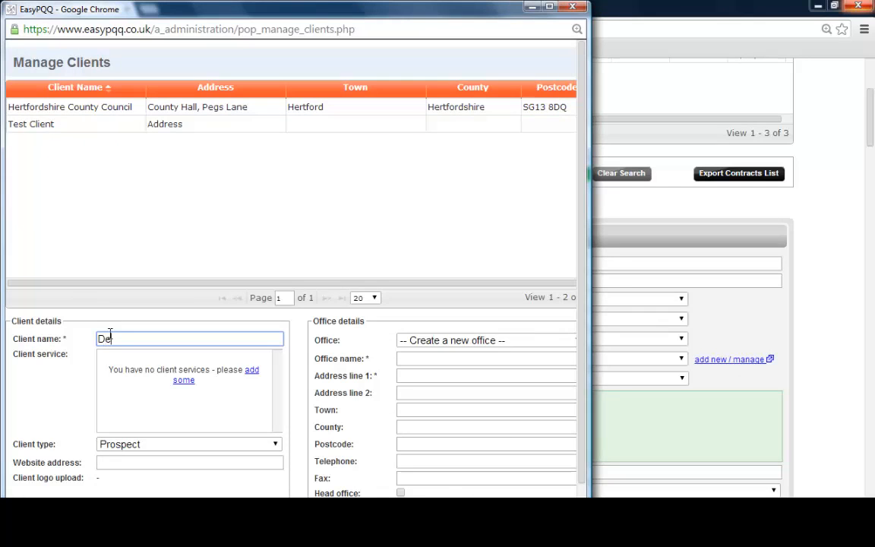
pyautogui.write('mo Client')
pyautogui.press('Tab')
# Create a new office named Head Office with address line 1 'Address Line 1' and save the client
pyautogui.click(469, 341)
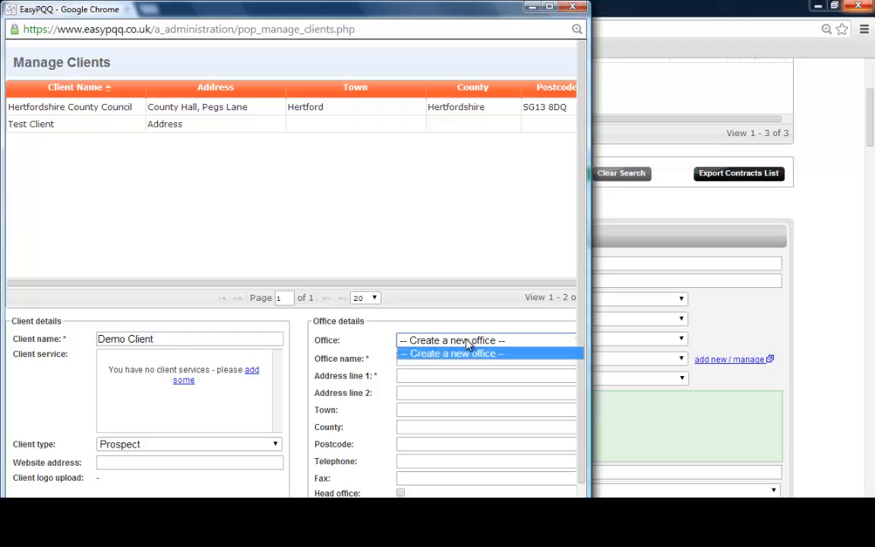
pyautogui.click(457, 354)
pyautogui.click(456, 356)
pyautogui.write('H')
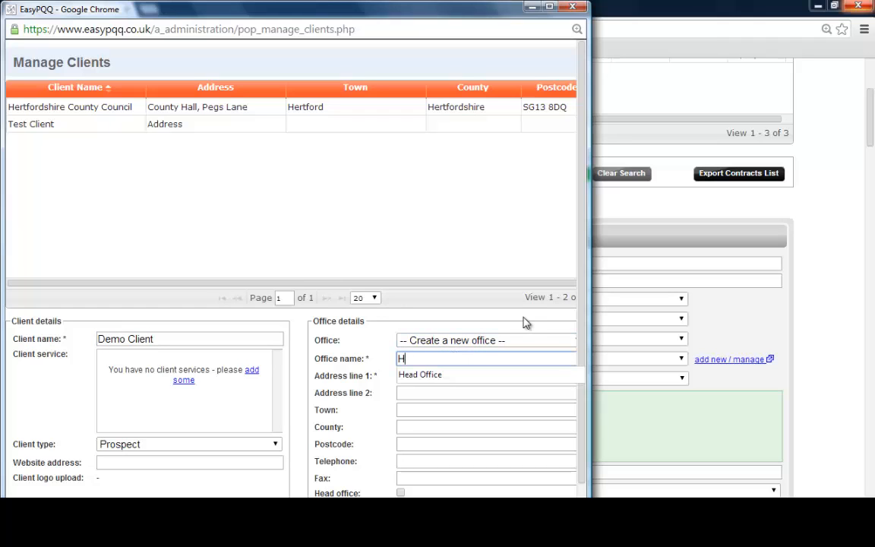
pyautogui.write('ead Office')
pyautogui.press('Tab')
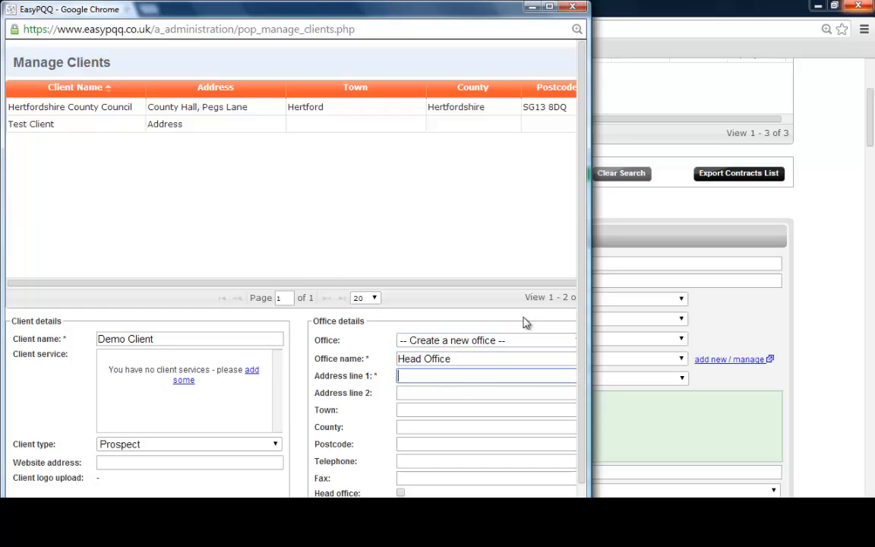
pyautogui.write('Address Line 1')
pyautogui.press('Tab')
pyautogui.scroll(-2, 523, 365)
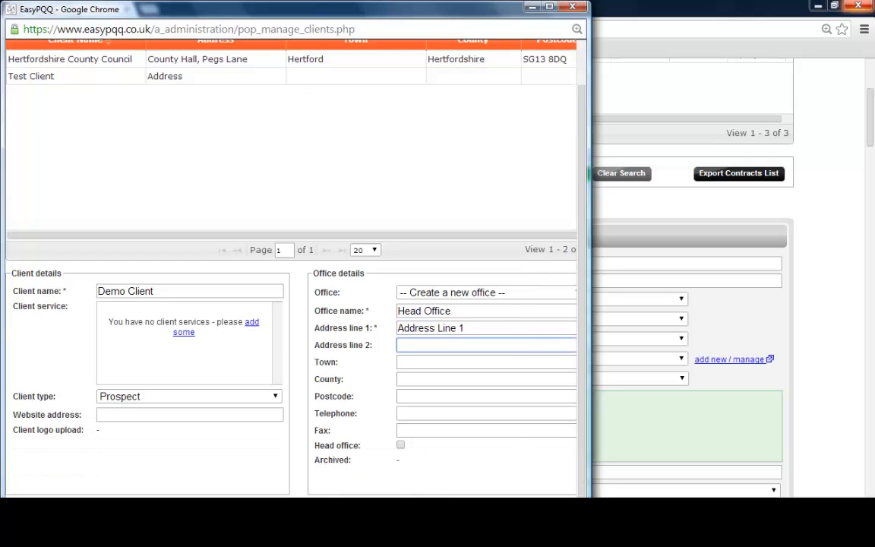
pyautogui.press('Return')
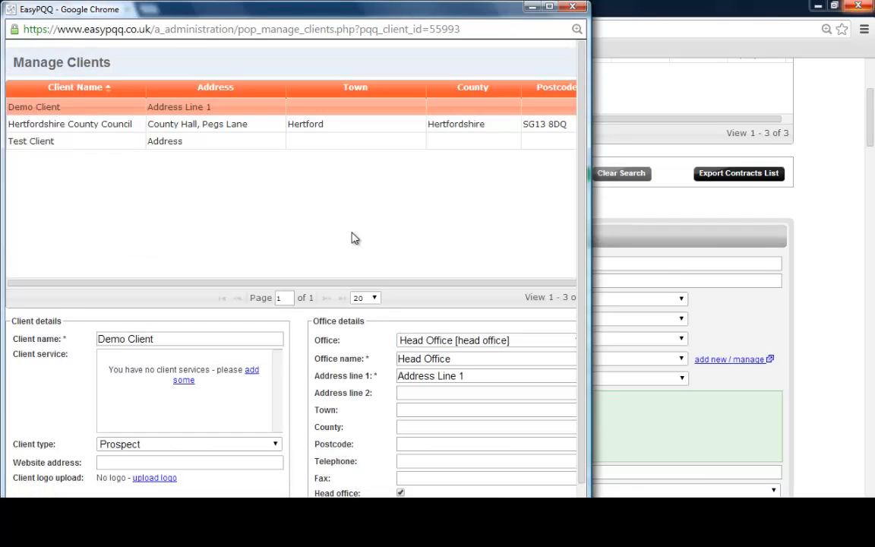
# Maximize the manager window and open contact management for the new client
pyautogui.click(549, 7)
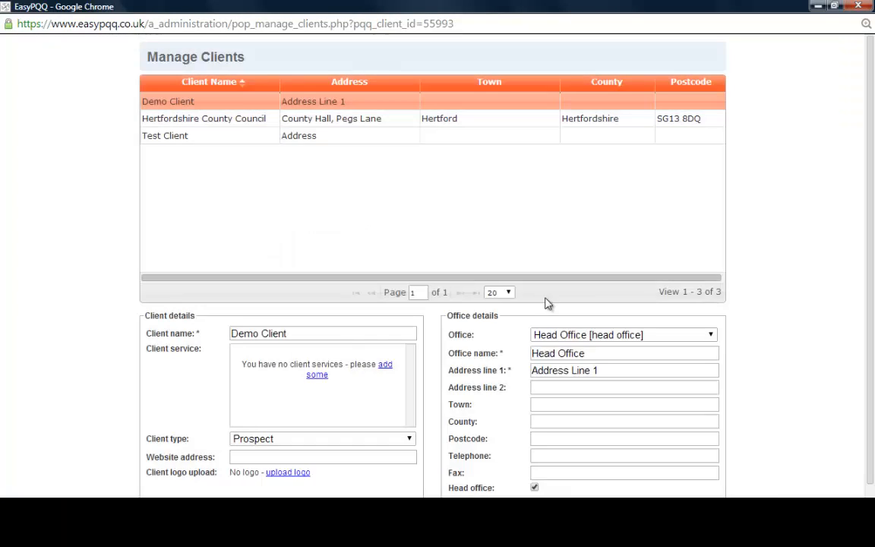
pyautogui.scroll(-1, 576, 458)
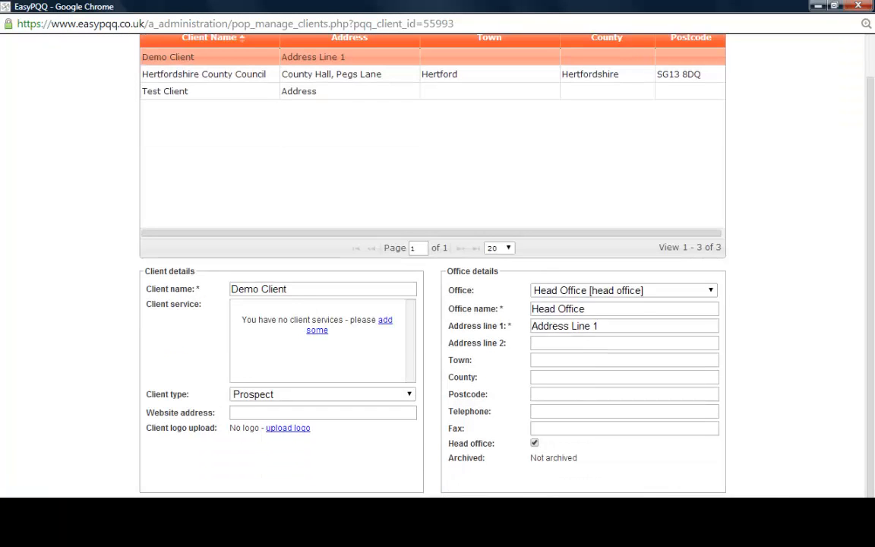
pyautogui.click(577, 510)
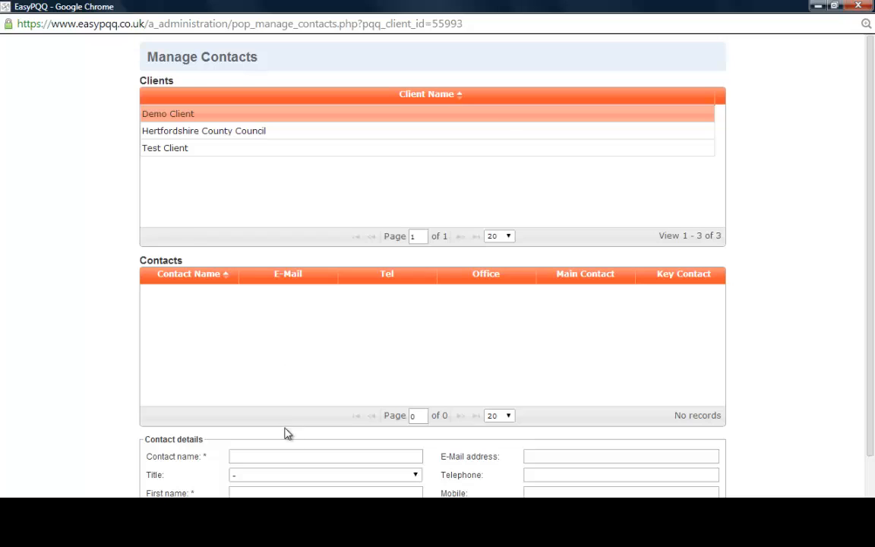
pyautogui.click(291, 453)
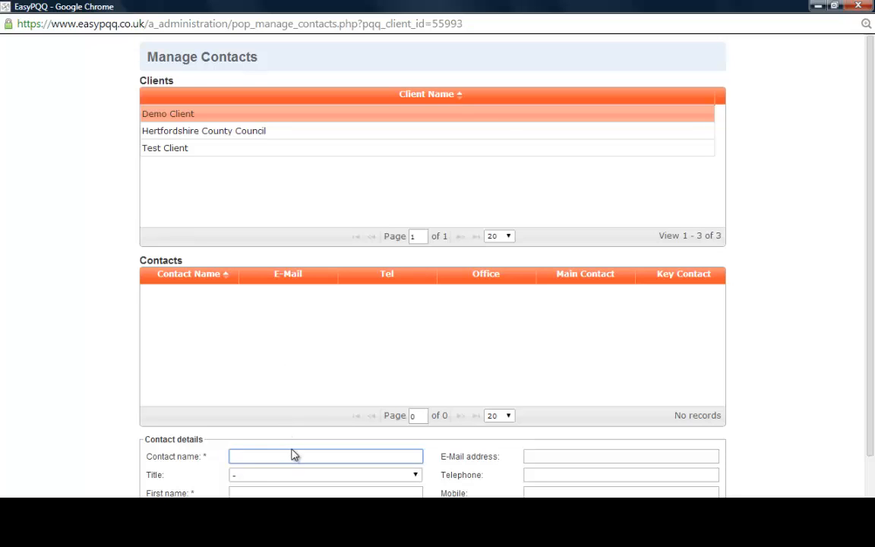
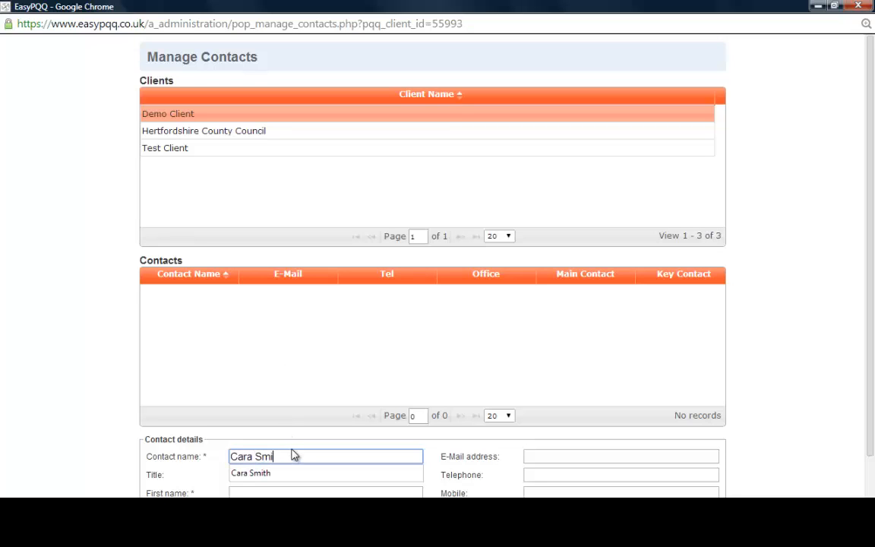
# Enter the new contact's full name and first name
pyautogui.press('Tab')
pyautogui.press('Tab')
pyautogui.write('Cara')
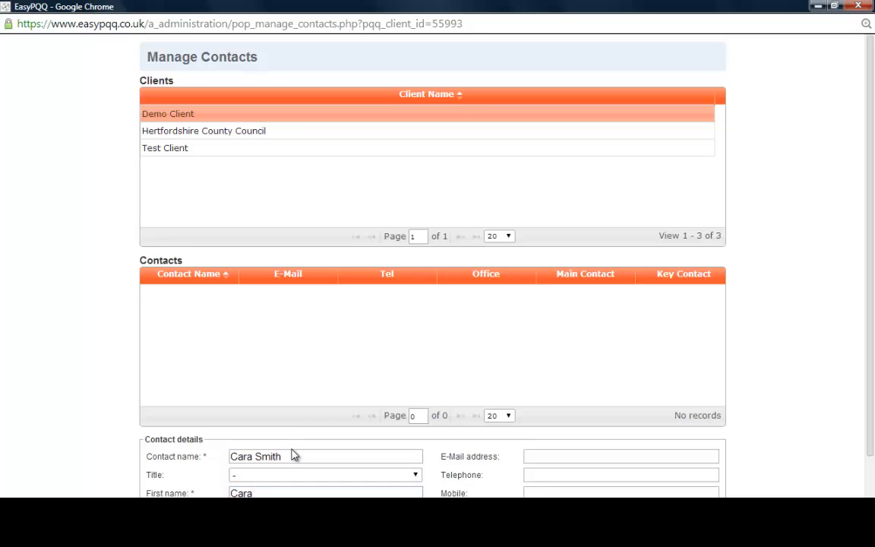
pyautogui.press('Tab')
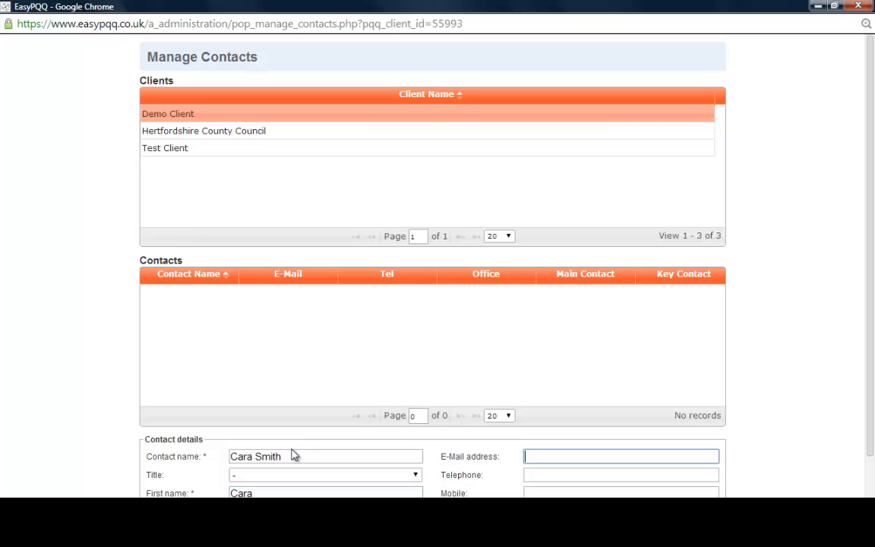
# Fill in the contact's e-mail address and telephone number and add the new contact
pyautogui.write('cara@....')
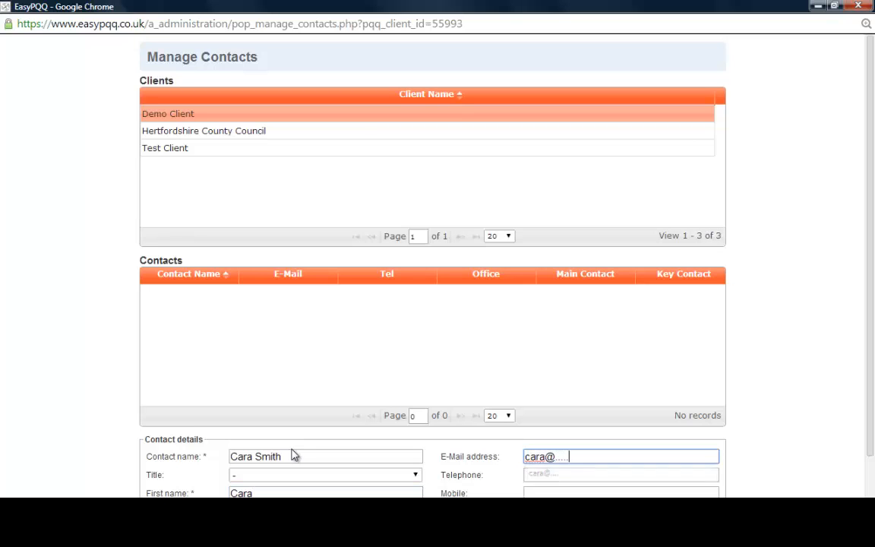
pyautogui.press('Down')
pyautogui.press('Tab')
pyautogui.write('012')
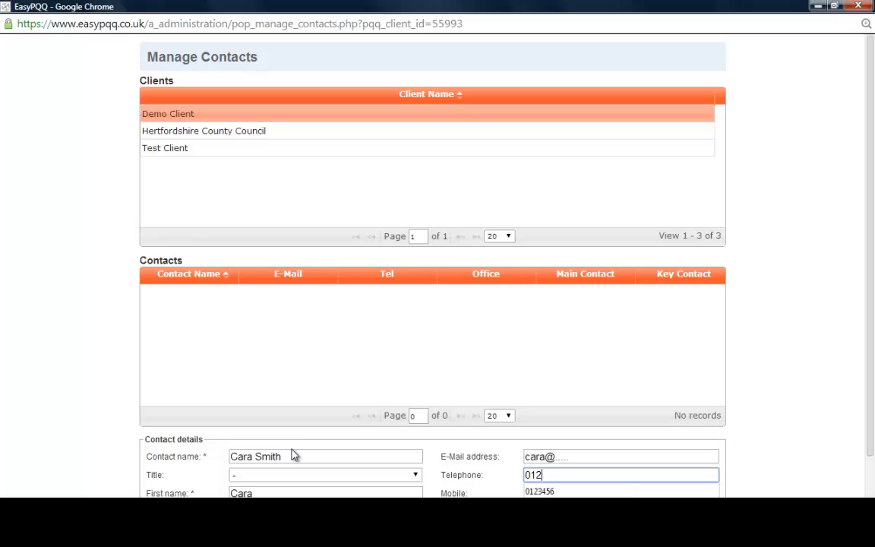
pyautogui.write('345')
pyautogui.press('Tab')
pyautogui.scroll(-1, 294, 462)
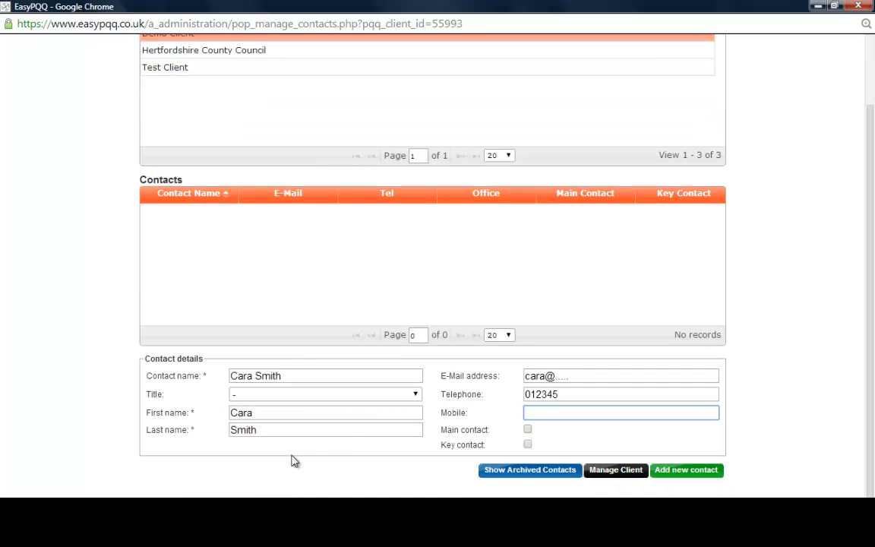
pyautogui.click(693, 473)
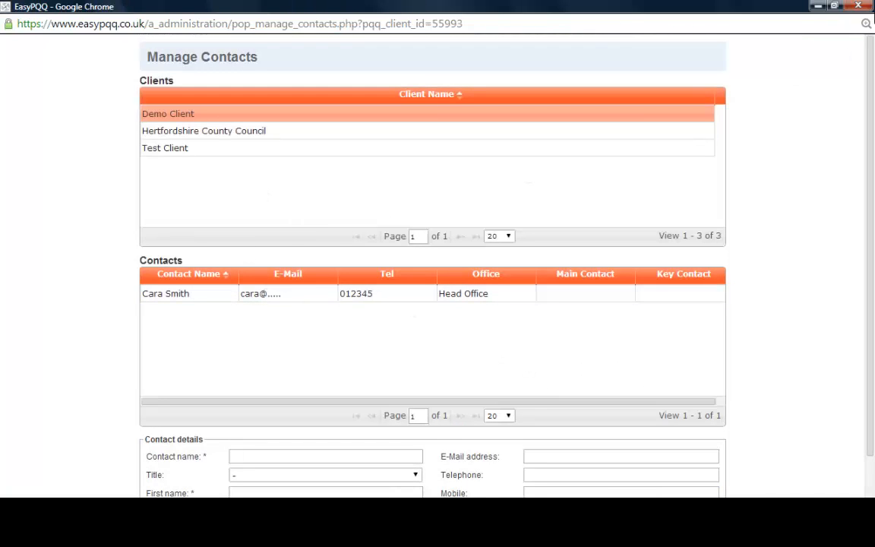
# Close the manager window and set the contract's client to Demo Client
pyautogui.click(865, 8)
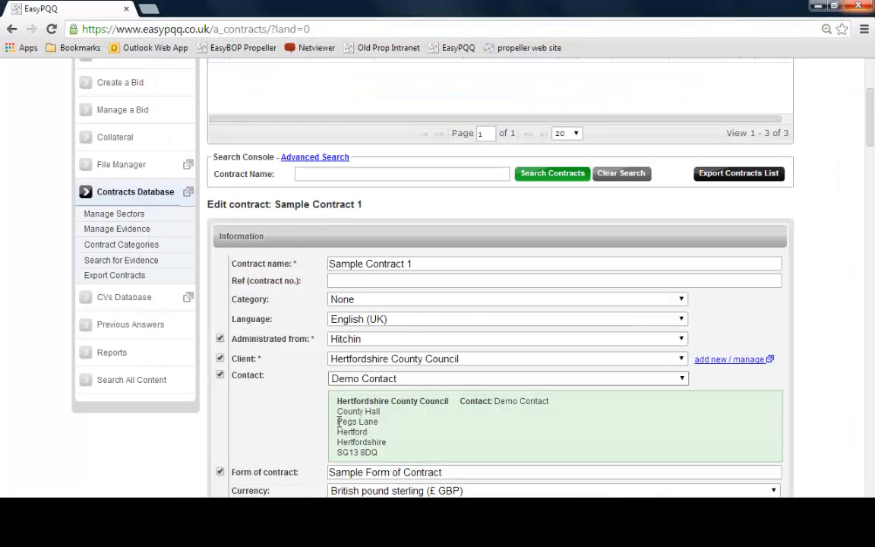
pyautogui.click(683, 361)
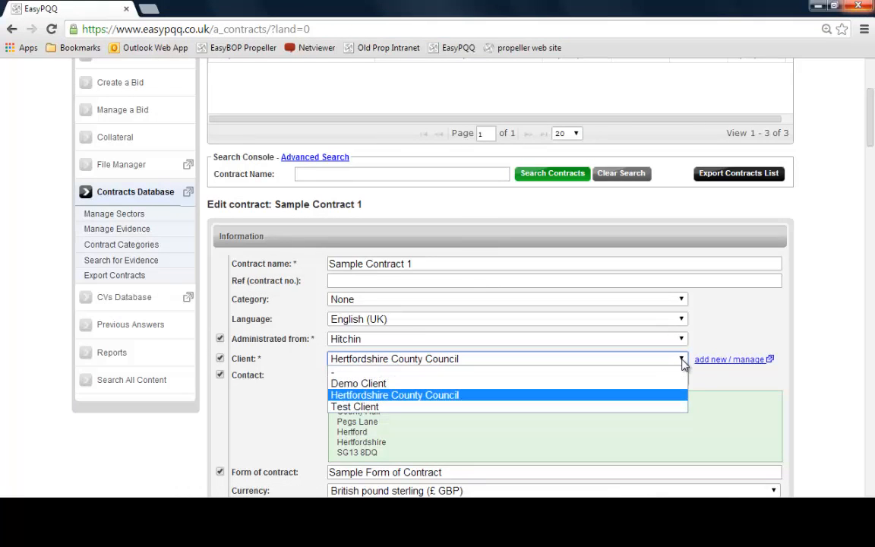
pyautogui.click(367, 383)
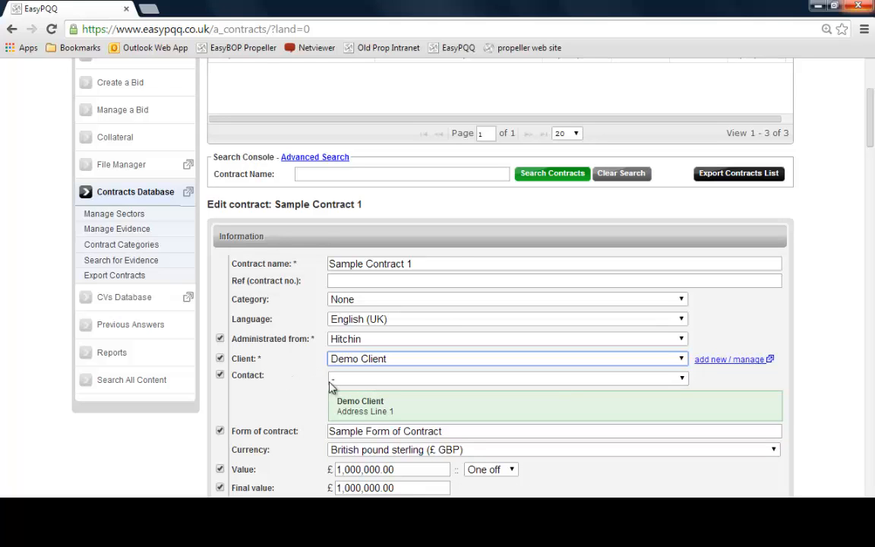
# Set the contract's contact to the newly added contact person
pyautogui.click(368, 378)
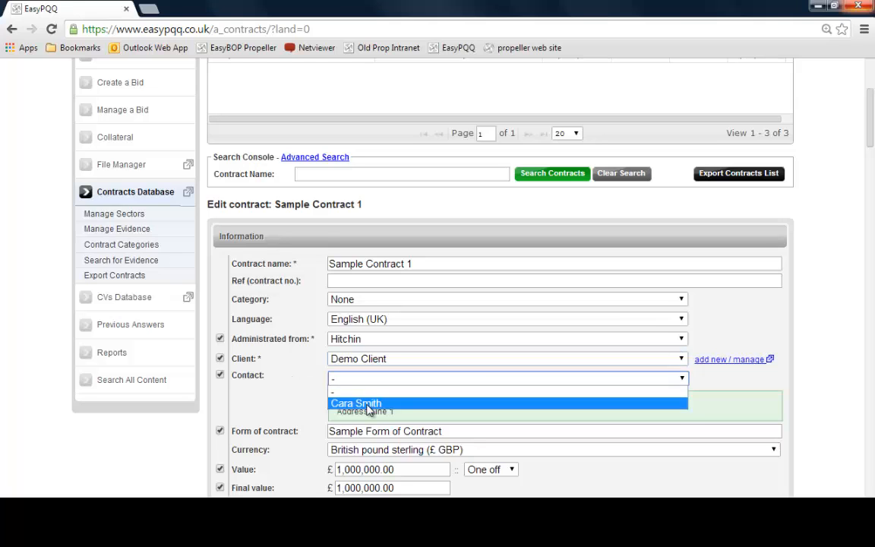
pyautogui.click(368, 403)
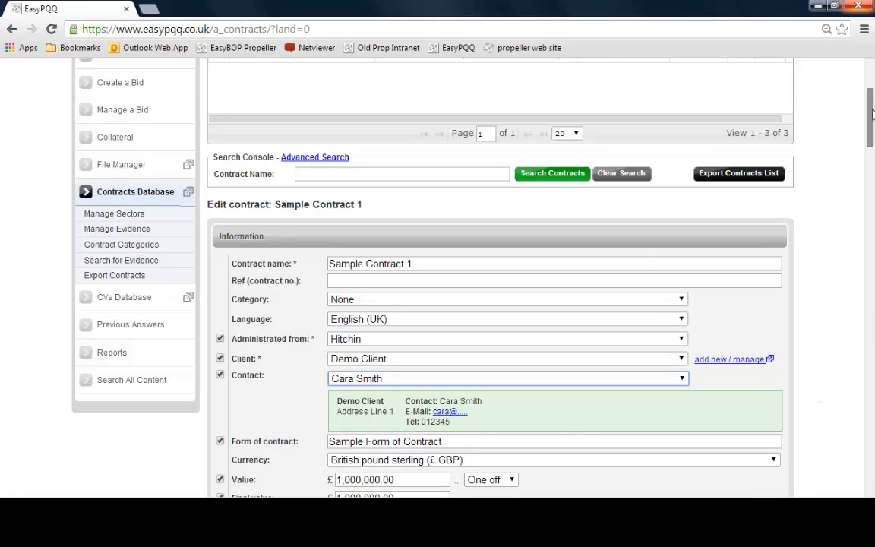
# Toggle the New build government buildings work type off and back on
pyautogui.moveTo(872, 123); pyautogui.dragTo(873, 161)
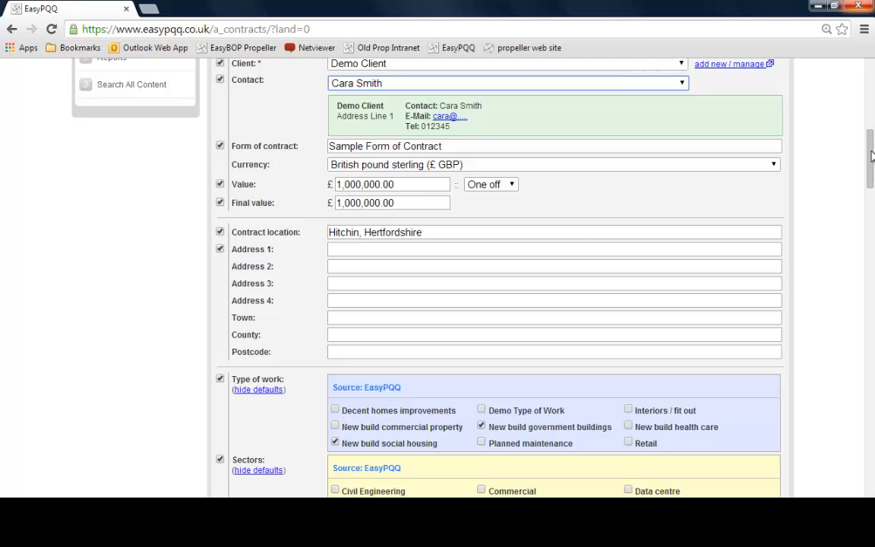
pyautogui.moveTo(871, 156); pyautogui.dragTo(872, 197)
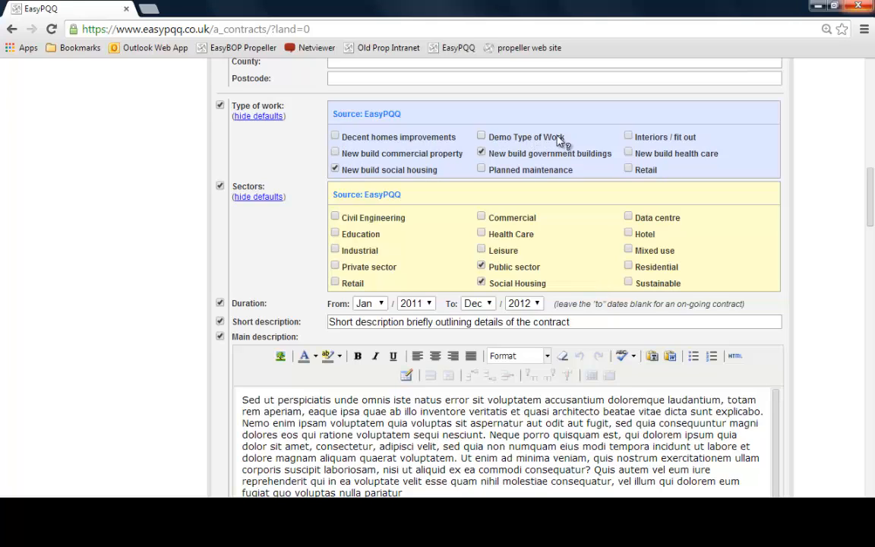
pyautogui.click(481, 152)
pyautogui.click(481, 152)
pyautogui.scroll(1, 271, 247)
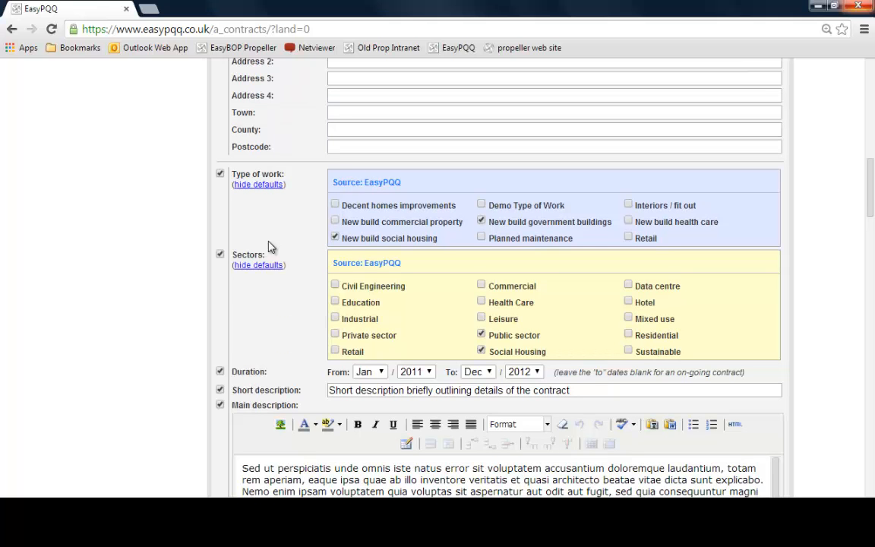
# Create a new custom contract sector named Demo Sector
pyautogui.scroll(1, 271, 247)
pyautogui.scroll(5, 271, 247)
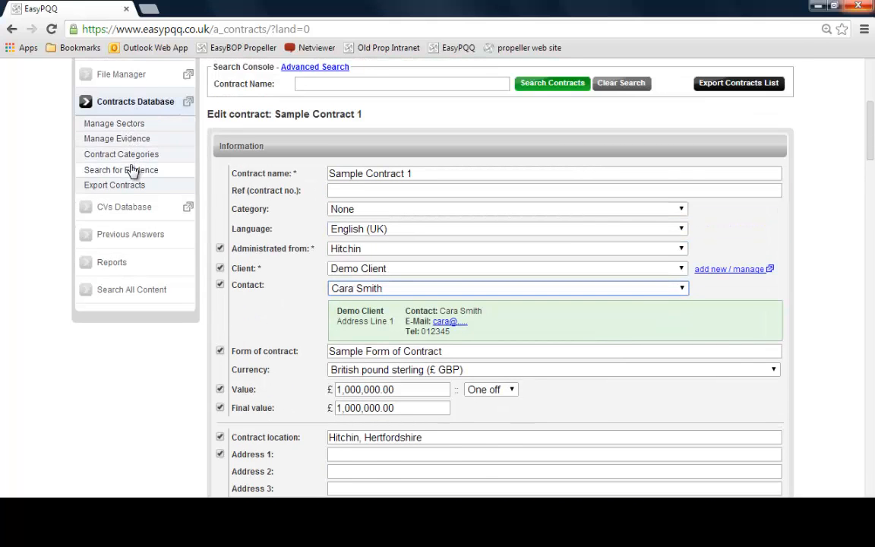
pyautogui.click(122, 123)
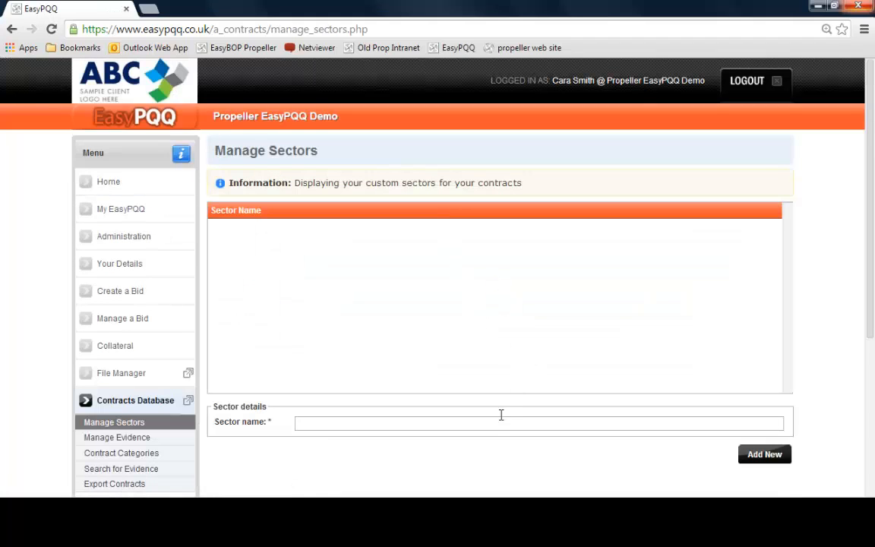
pyautogui.click(497, 422)
pyautogui.write('D')
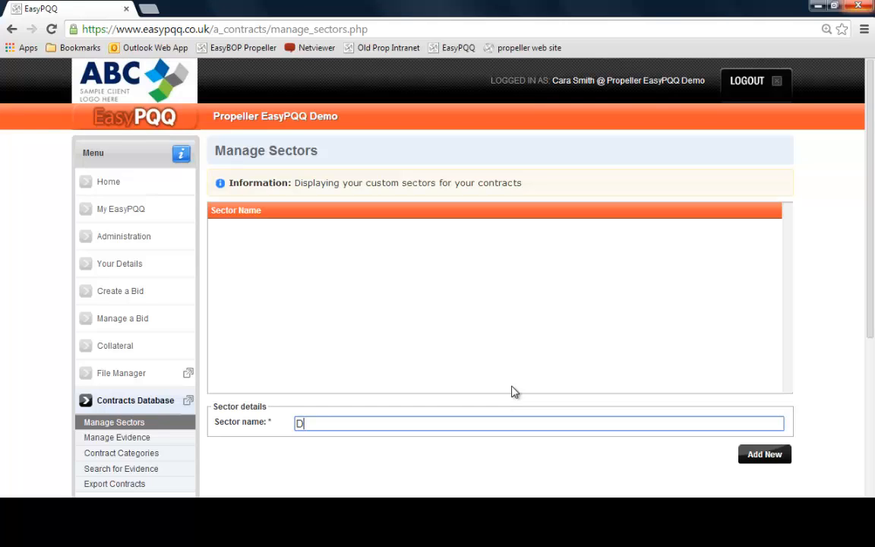
pyautogui.write('emo Sector')
pyautogui.click(768, 454)
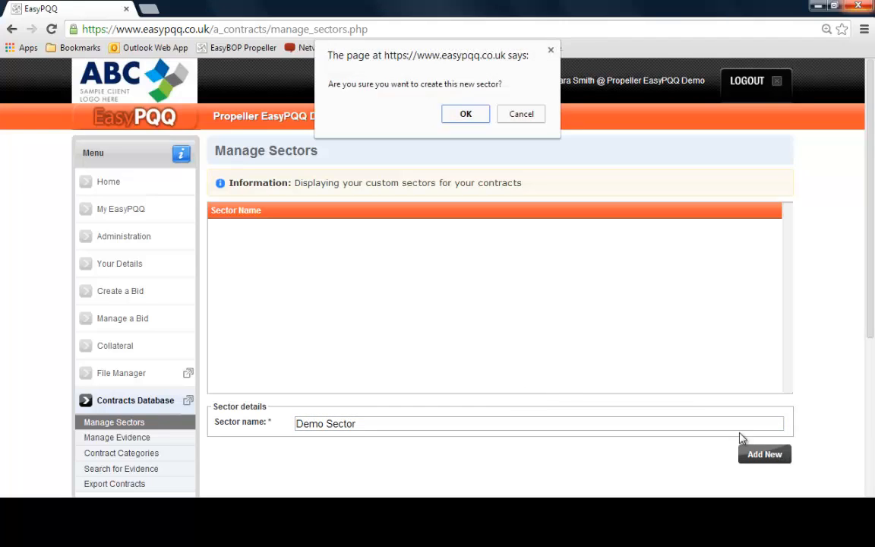
pyautogui.click(464, 116)
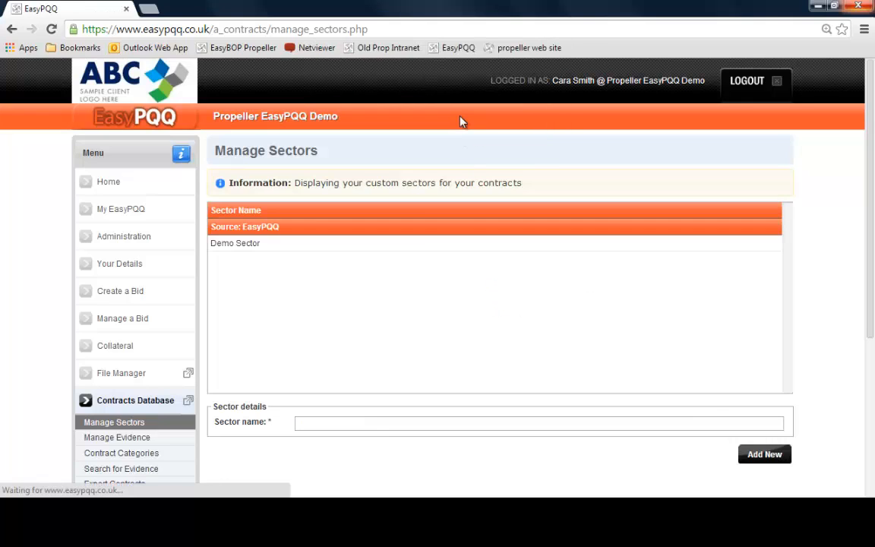
# Reopen Sample Contract 1 and tick the Demo Sector, Mixed use, Industrial and Commercial sectors
pyautogui.click(144, 402)
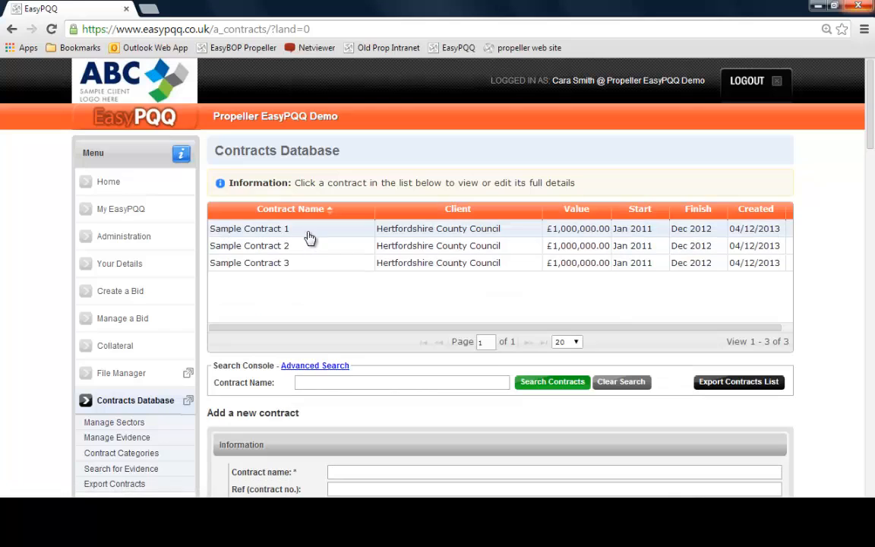
pyautogui.click(305, 230)
pyautogui.scroll(-6, 811, 313)
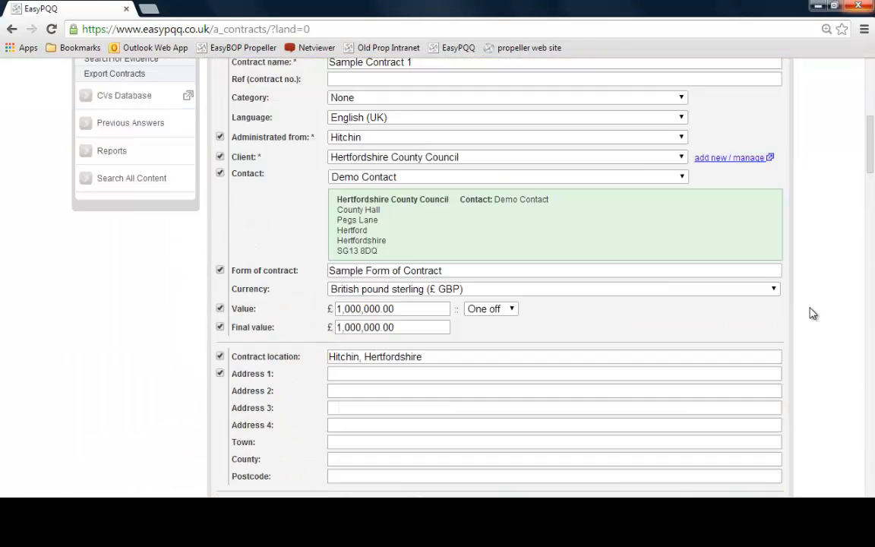
pyautogui.scroll(-3, 810, 312)
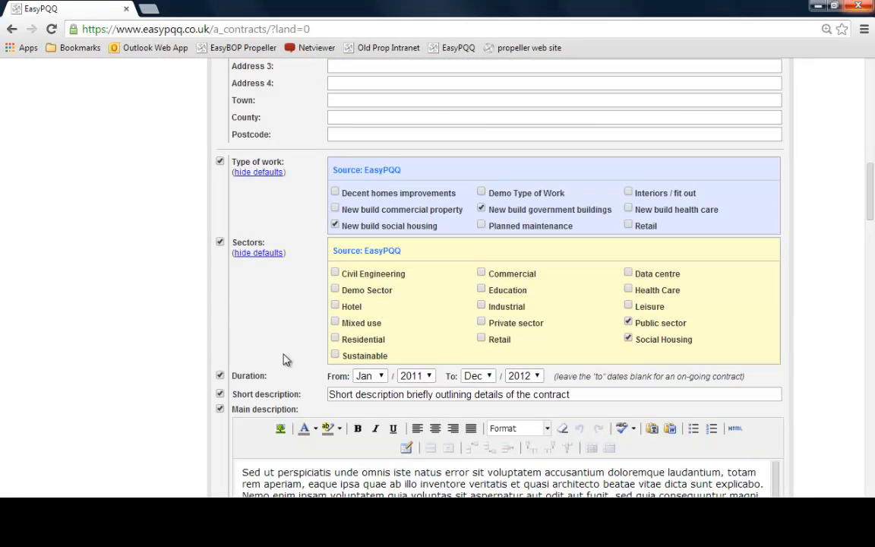
pyautogui.click(336, 290)
pyautogui.click(335, 322)
pyautogui.click(482, 306)
pyautogui.click(482, 272)
# Review the short description and main description text of the contract
pyautogui.click(601, 394)
pyautogui.scroll(-10, 601, 394)
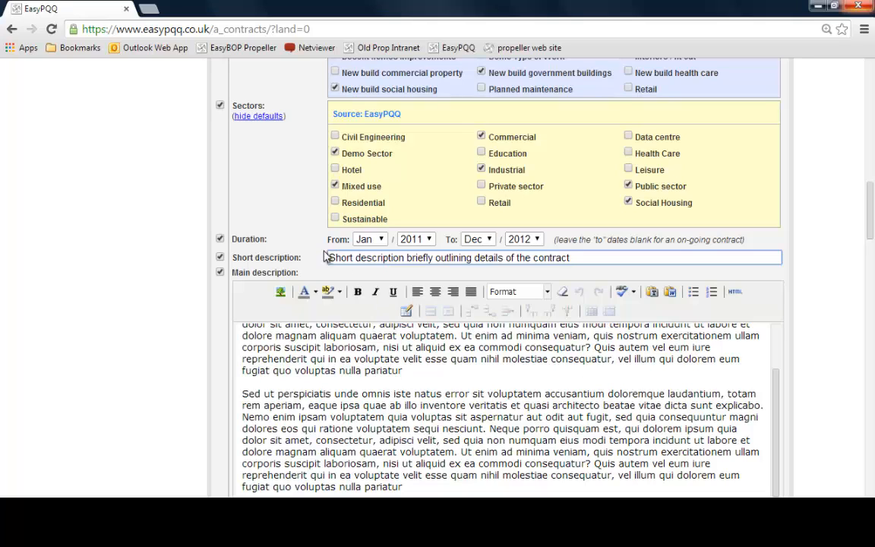
pyautogui.click(780, 257)
pyautogui.tripleClick(315, 386)
pyautogui.scroll(2, 781, 446)
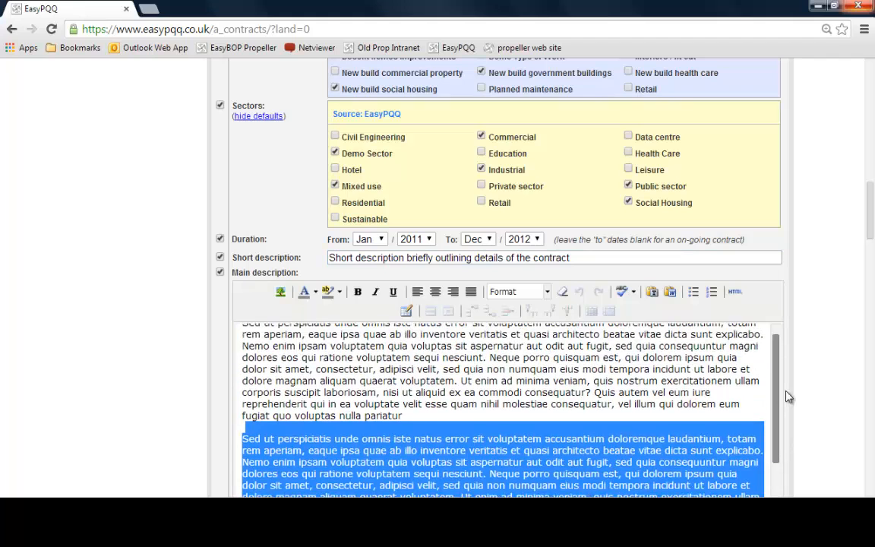
pyautogui.click(818, 353)
pyautogui.scroll(-3, 819, 352)
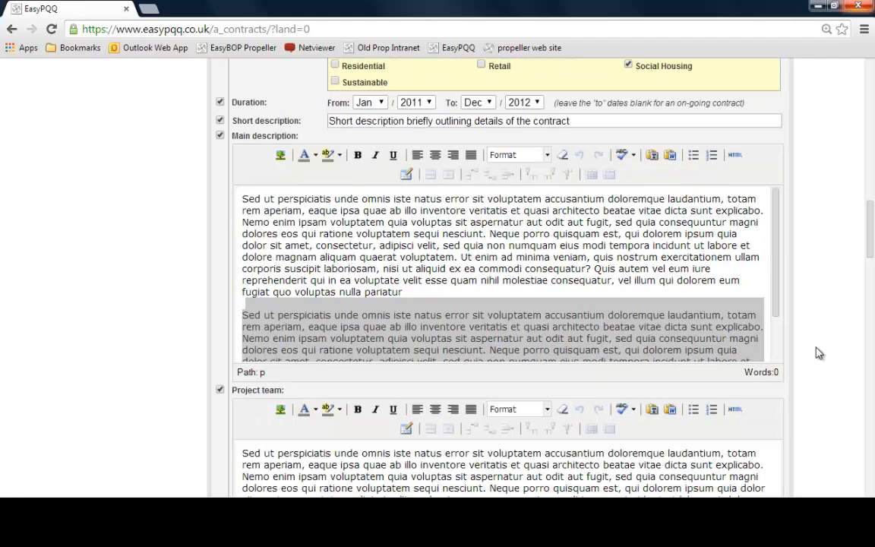
pyautogui.click(388, 245)
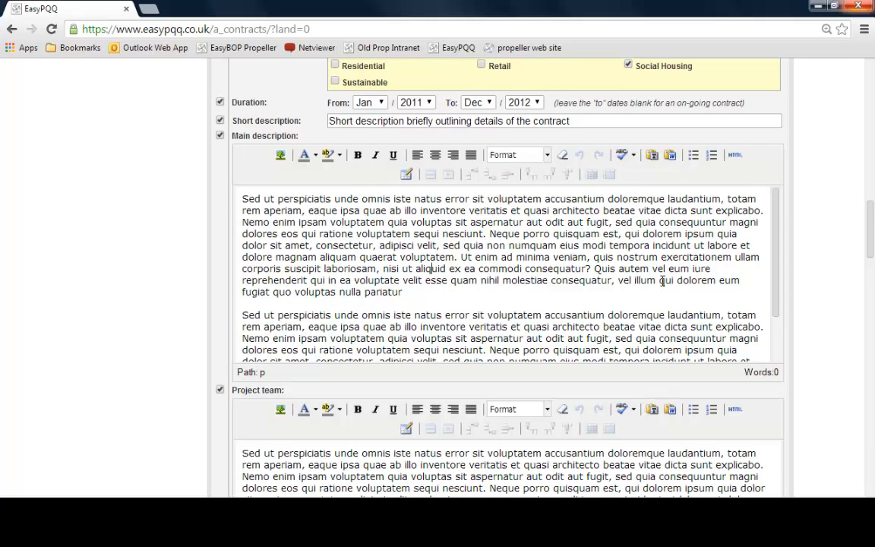
# Make the opening words of the main description bold and red
pyautogui.click(244, 199)
pyautogui.moveTo(247, 197); pyautogui.dragTo(325, 198)
pyautogui.click(358, 154)
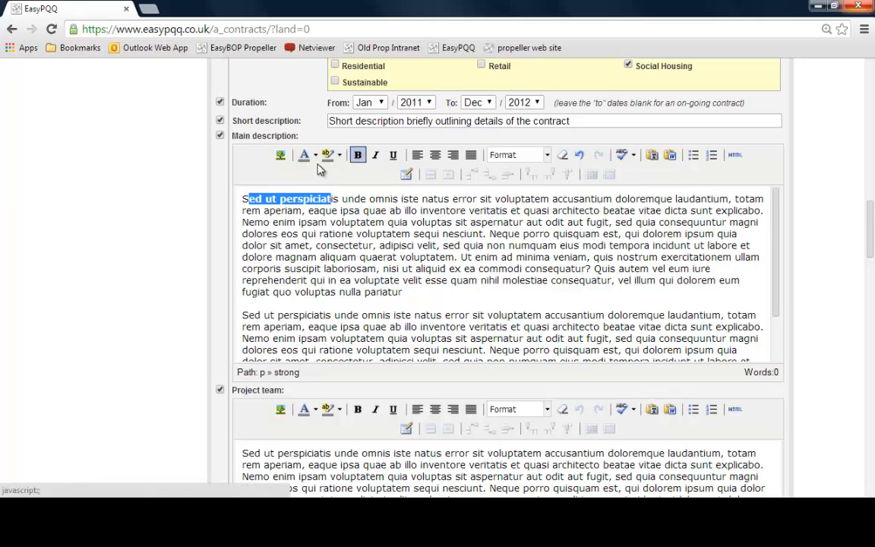
pyautogui.click(314, 155)
pyautogui.click(287, 204)
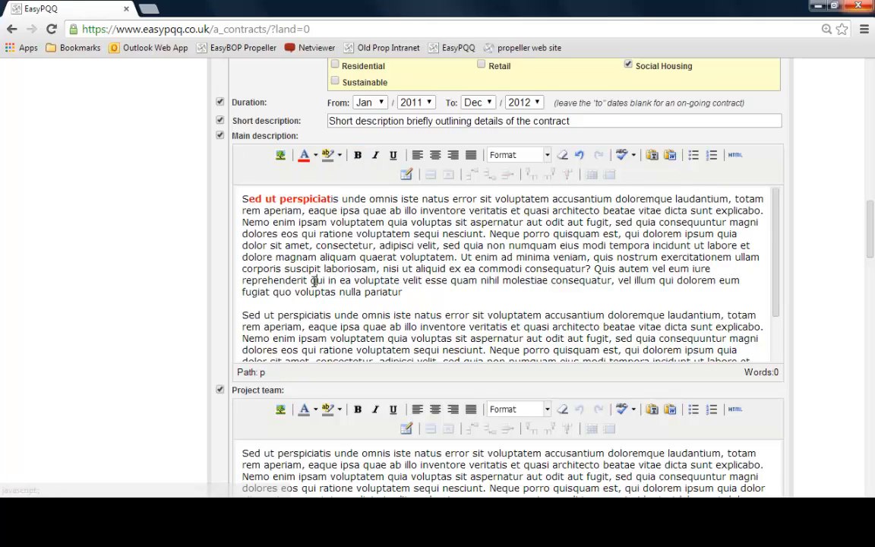
# Toggle the Approved by client for use in bid submission option off and back on
pyautogui.scroll(-2, 452, 288)
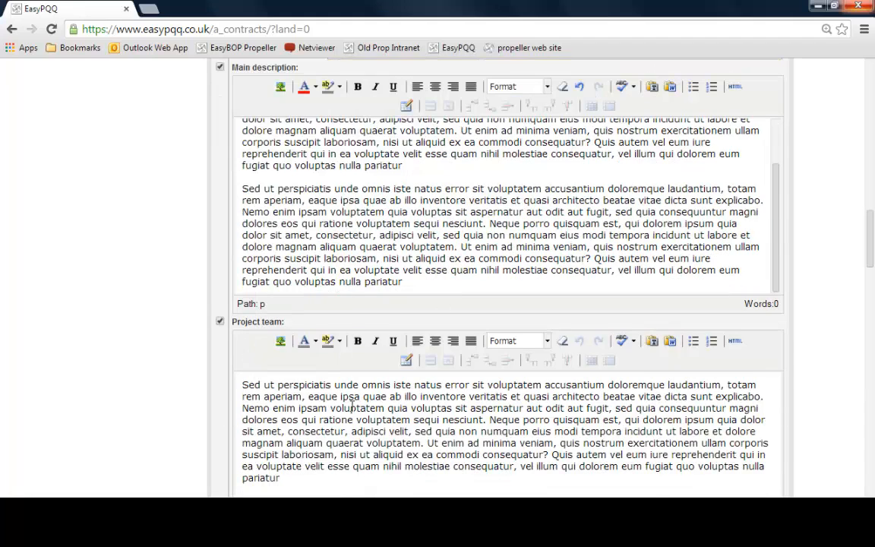
pyautogui.scroll(-4, 352, 406)
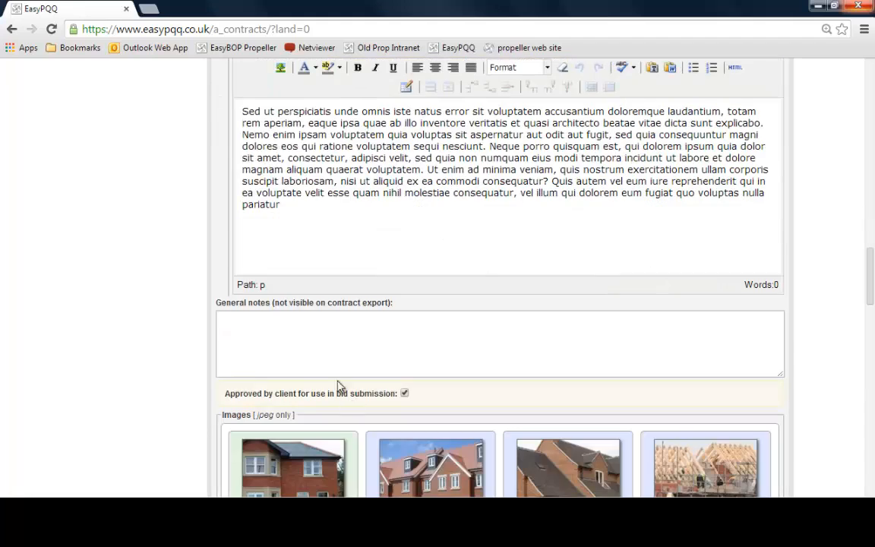
pyautogui.click(272, 338)
pyautogui.scroll(1, 273, 340)
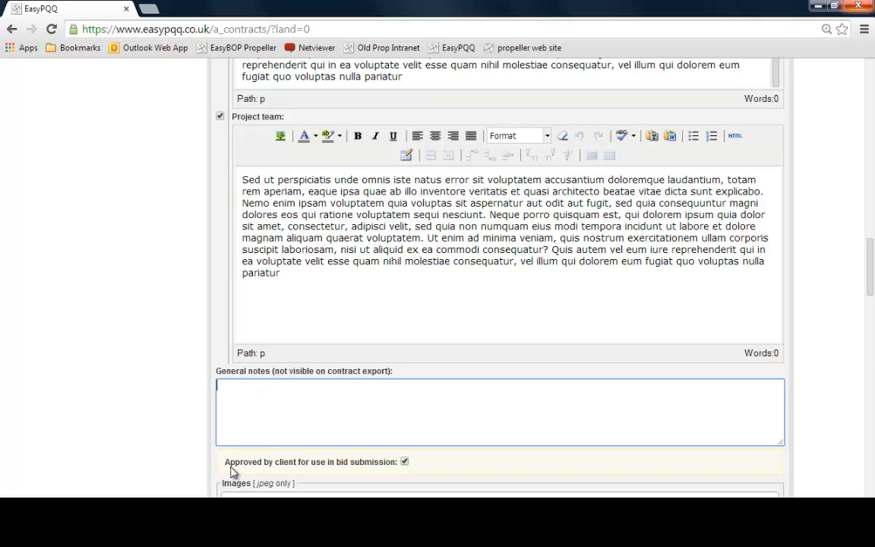
pyautogui.click(422, 472)
pyautogui.scroll(-1, 422, 471)
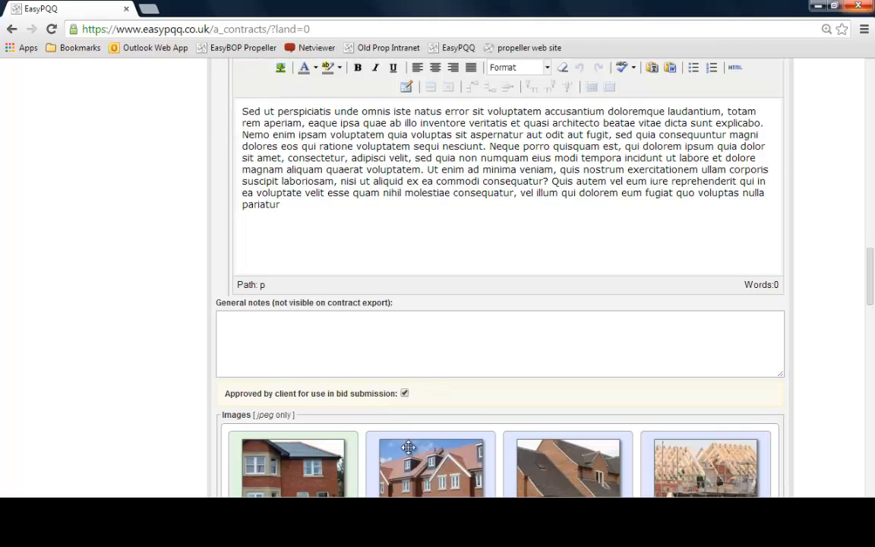
pyautogui.click(405, 394)
pyautogui.click(404, 393)
pyautogui.scroll(-3, 533, 390)
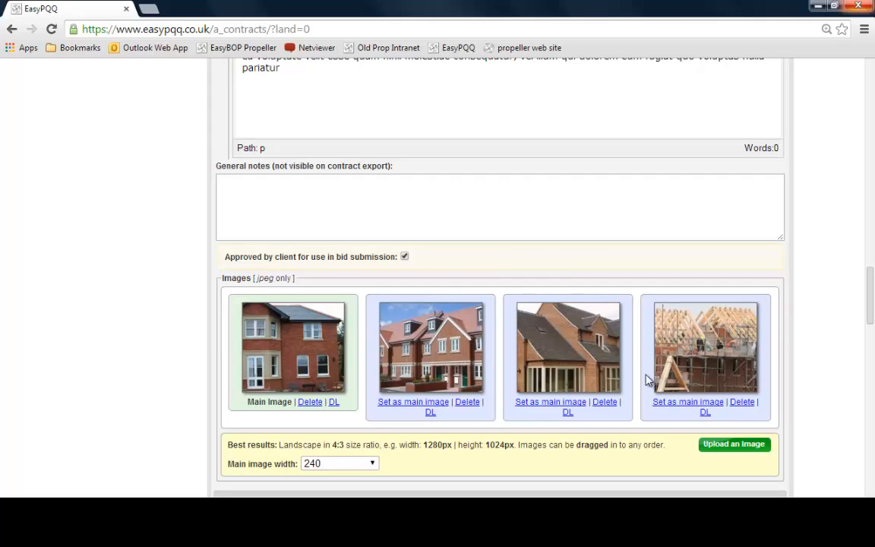
pyautogui.scroll(-3, 662, 467)
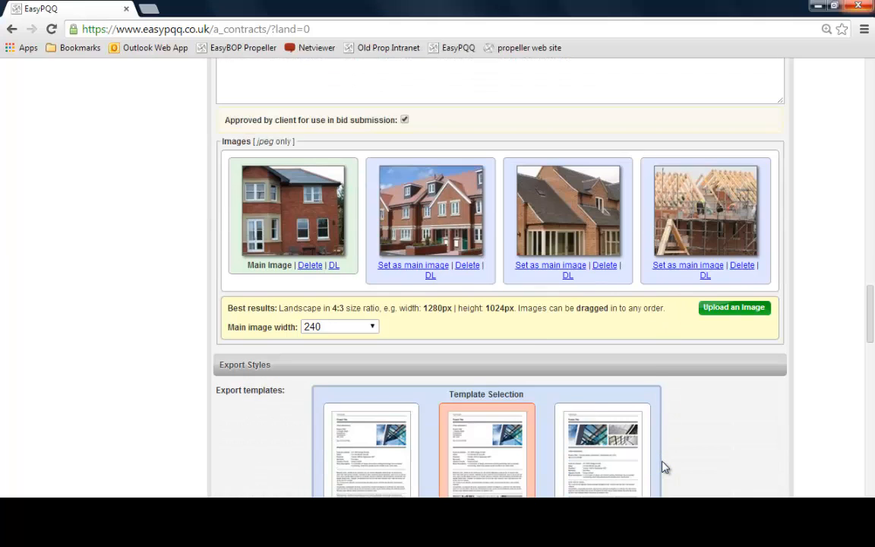
pyautogui.click(724, 310)
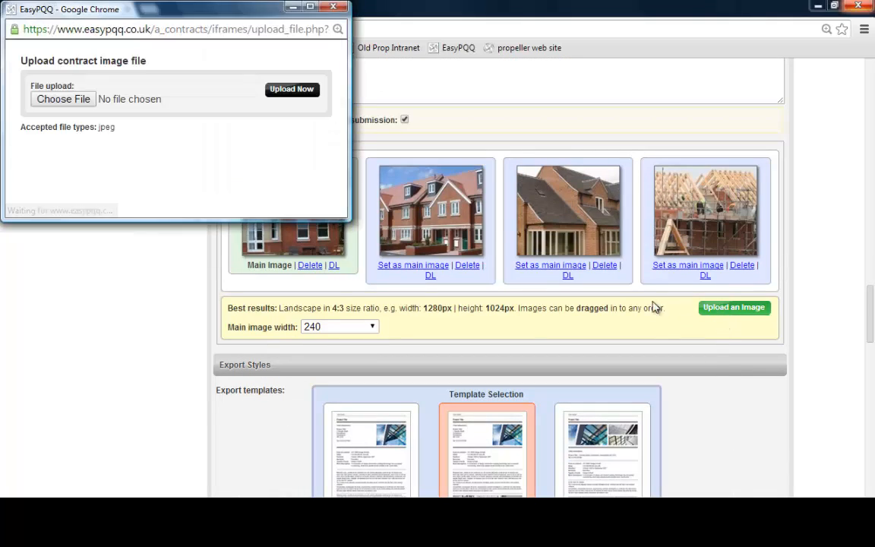
pyautogui.click(80, 103)
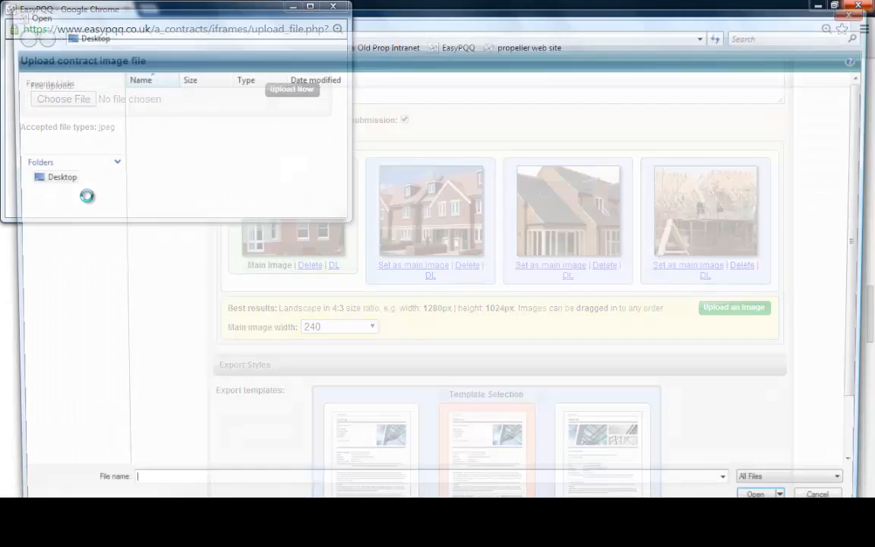
pyautogui.click(855, 13)
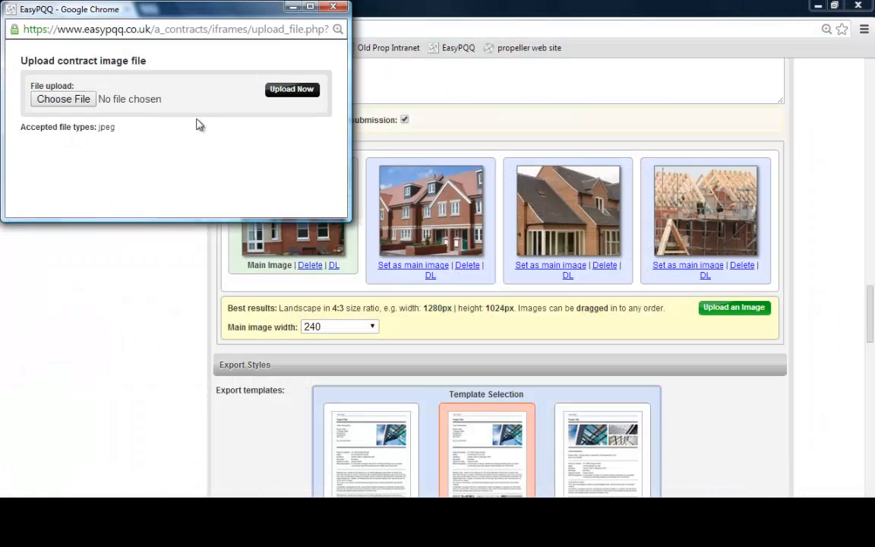
pyautogui.click(333, 7)
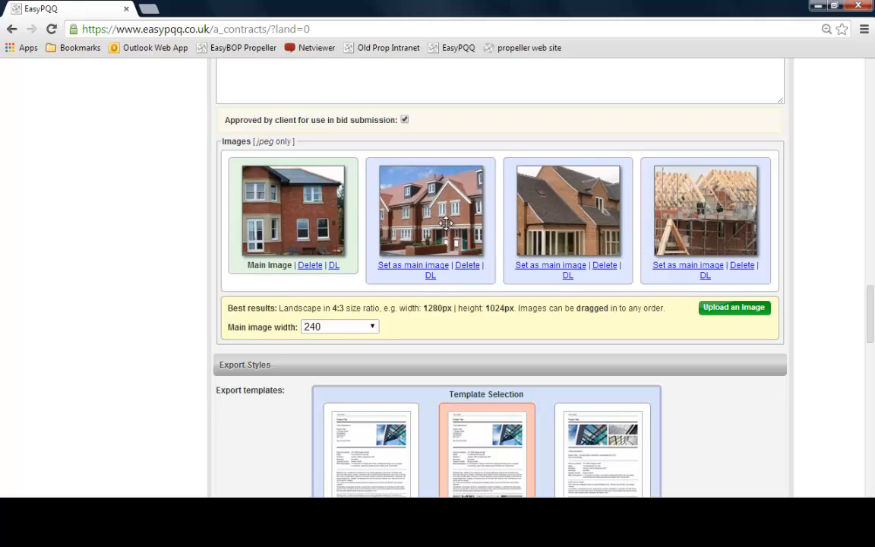
# Drag the glazed brick-house image into second place and set the terraced-houses image as the main image
pyautogui.moveTo(535, 211); pyautogui.dragTo(425, 228)
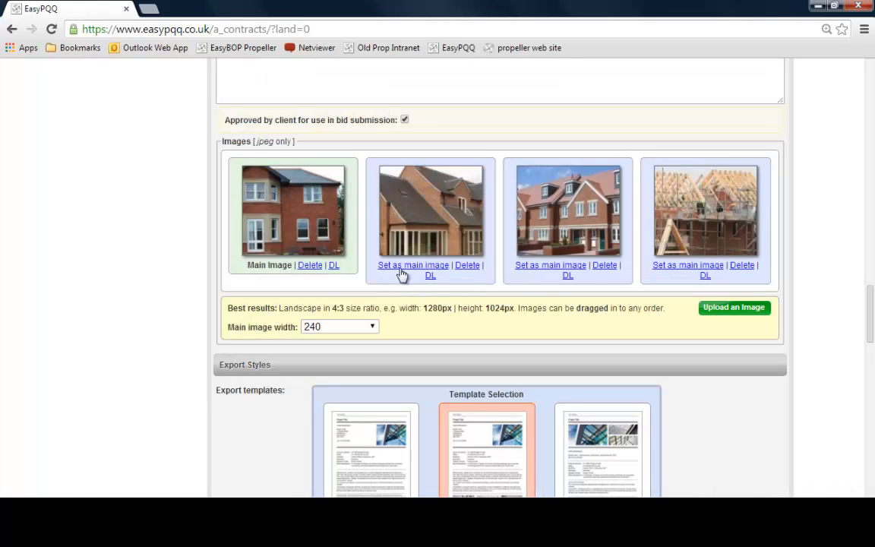
pyautogui.click(551, 266)
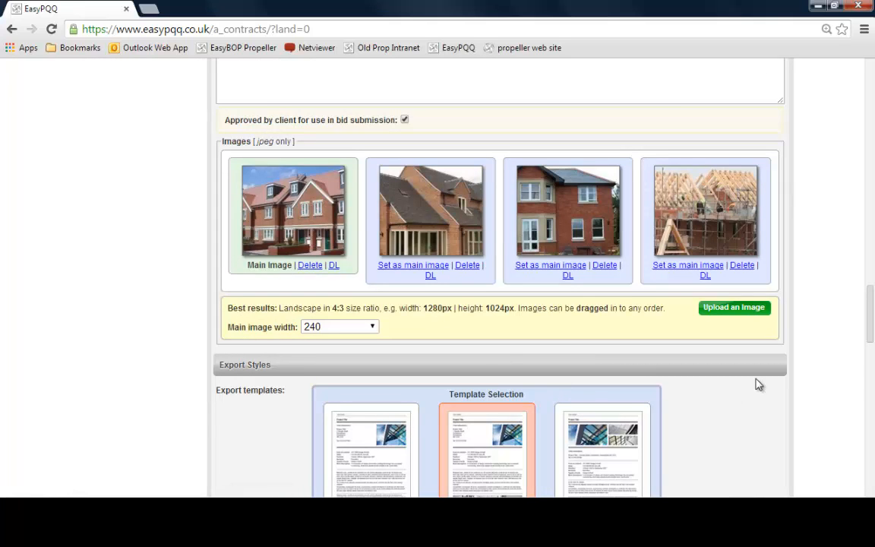
pyautogui.scroll(-3, 758, 385)
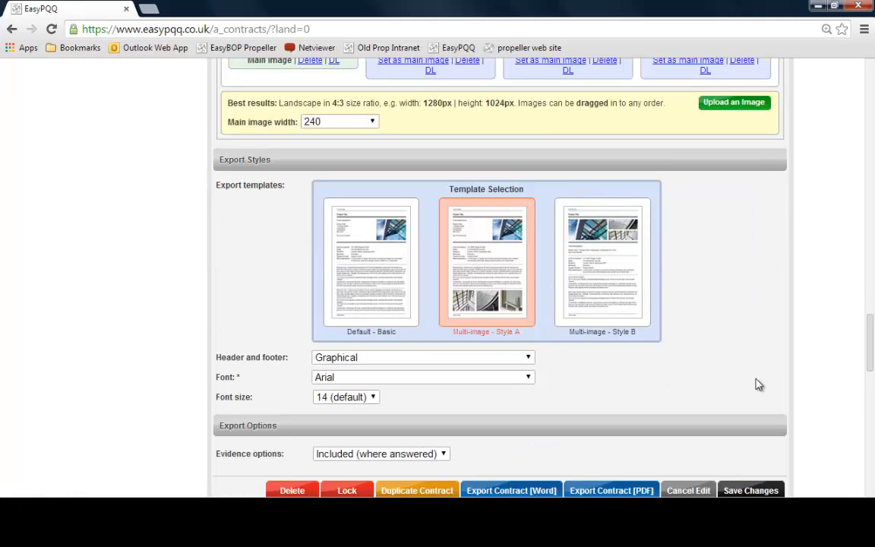
# Review the export templates and the header and footer, font and font size options
pyautogui.scroll(-1, 758, 386)
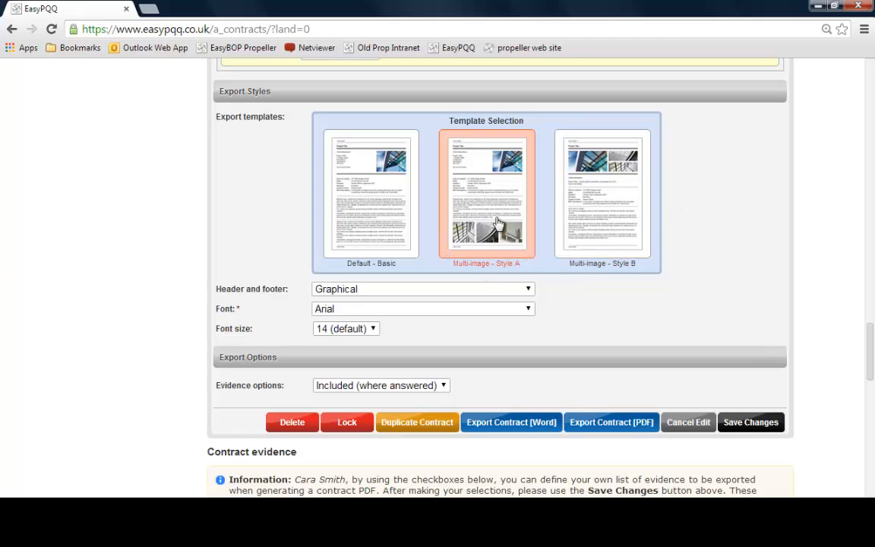
pyautogui.scroll(3, 639, 299)
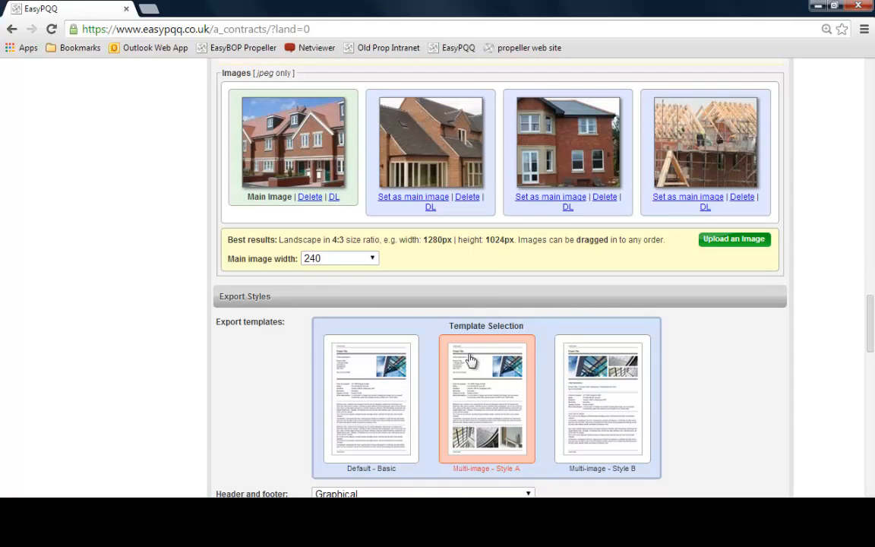
pyautogui.scroll(-2, 648, 422)
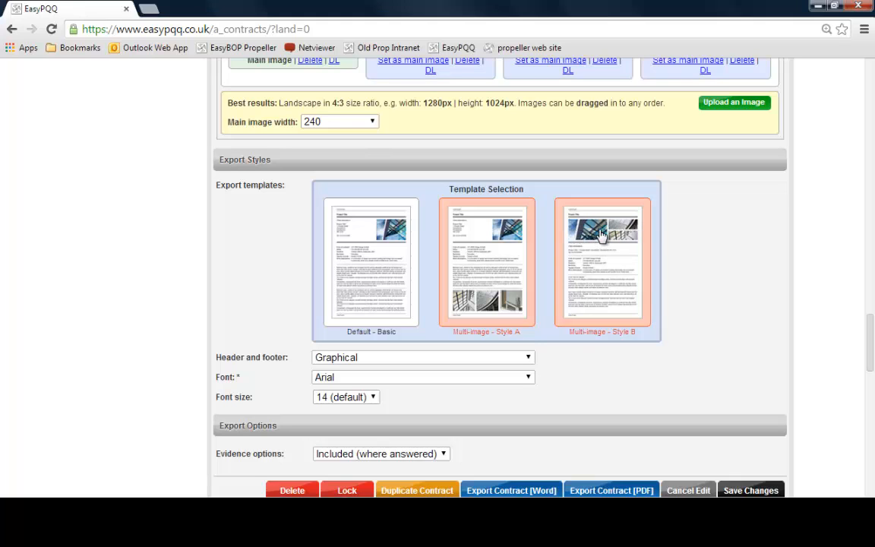
pyautogui.scroll(-1, 441, 362)
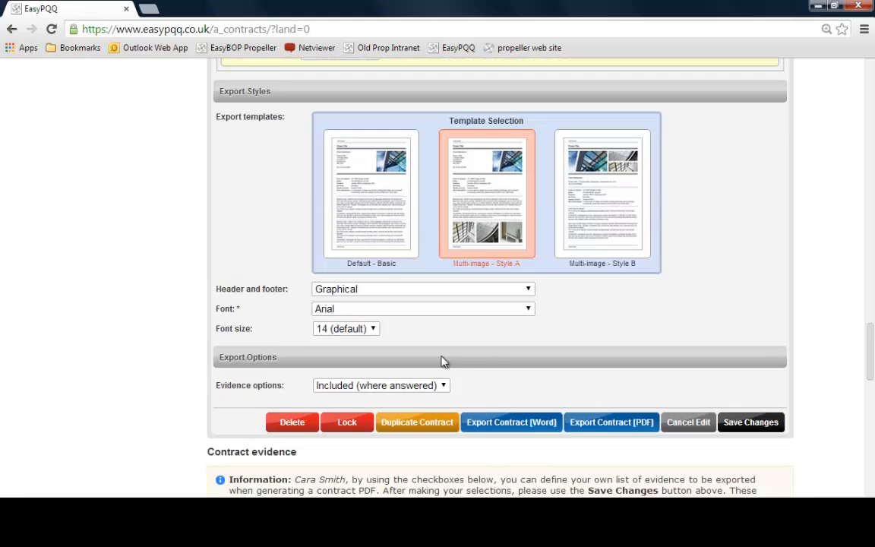
pyautogui.click(381, 292)
pyautogui.click(381, 292)
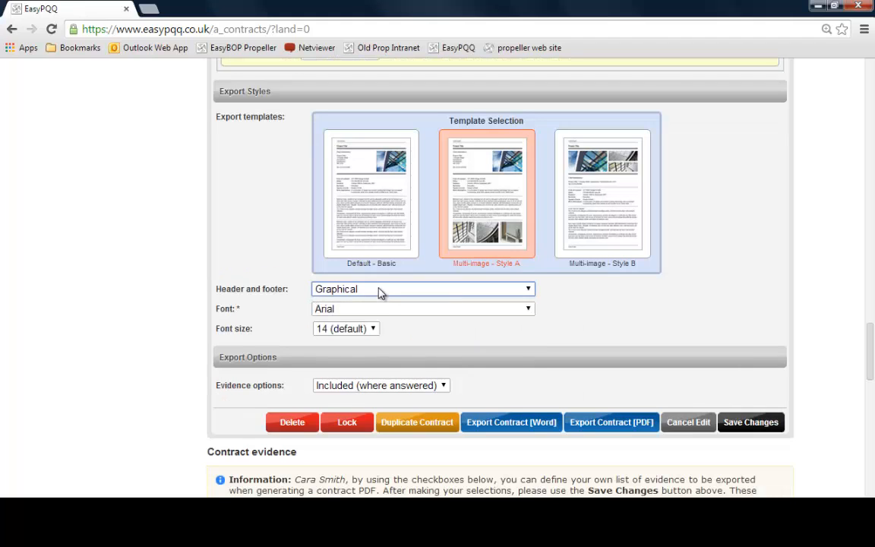
pyautogui.click(377, 313)
pyautogui.click(379, 313)
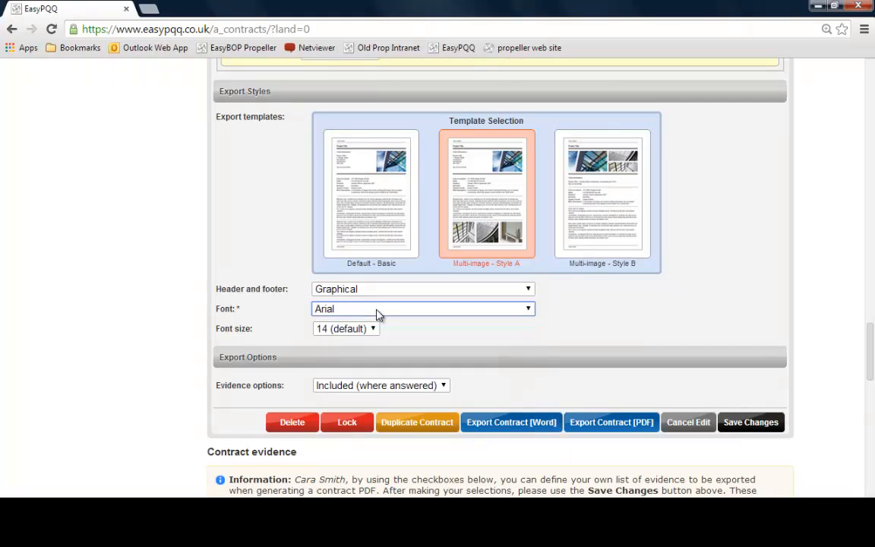
pyautogui.click(365, 331)
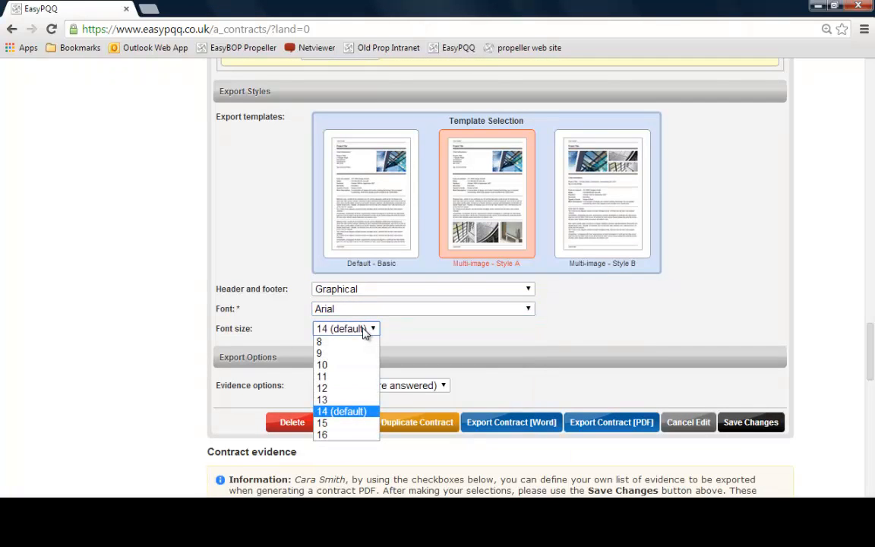
pyautogui.click(364, 333)
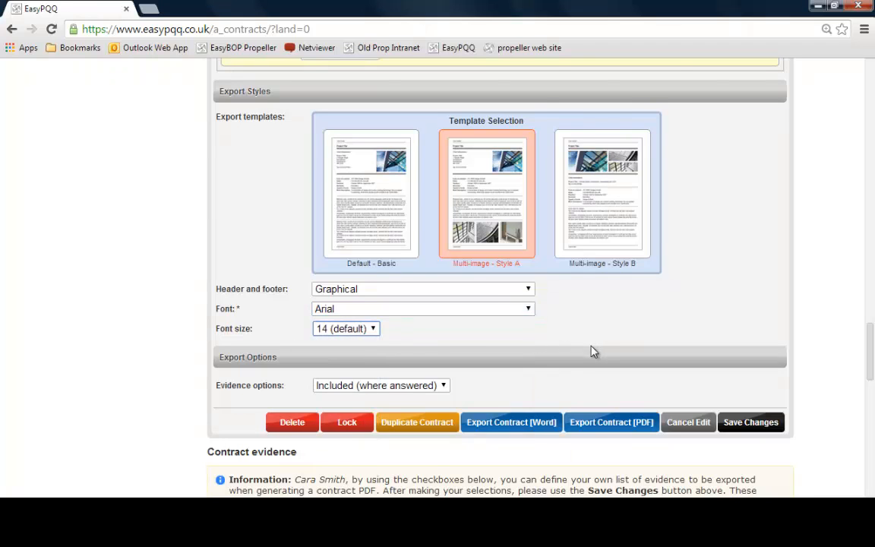
# Save the changes to the contract and confirm the save
pyautogui.scroll(1, 592, 352)
pyautogui.scroll(-1, 637, 348)
pyautogui.click(751, 422)
pyautogui.click(466, 114)
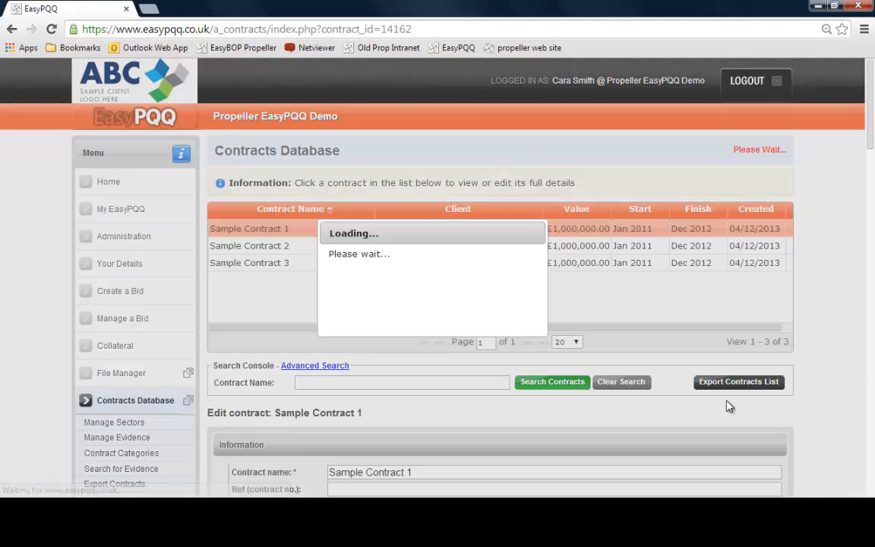
# Export the contract as a PDF and maximize the preview window
pyautogui.scroll(-15, 839, 377)
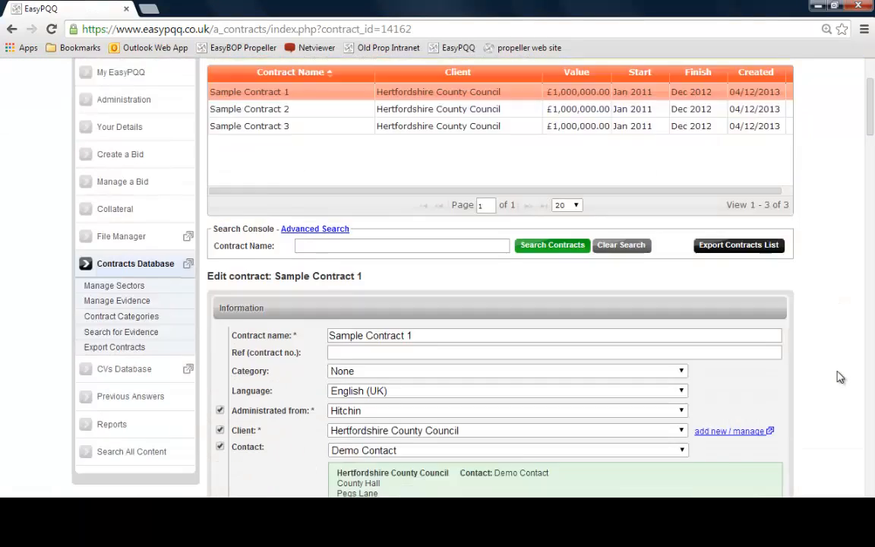
pyautogui.scroll(-20, 839, 377)
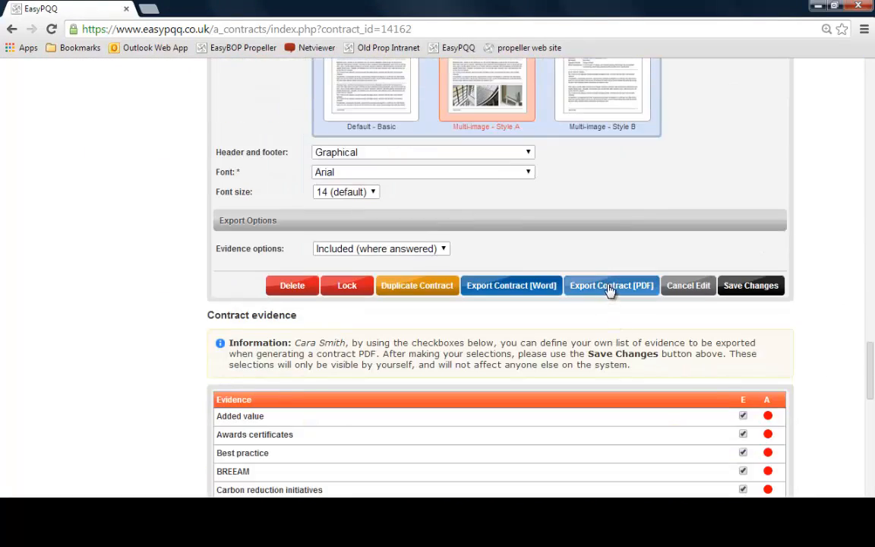
pyautogui.click(610, 289)
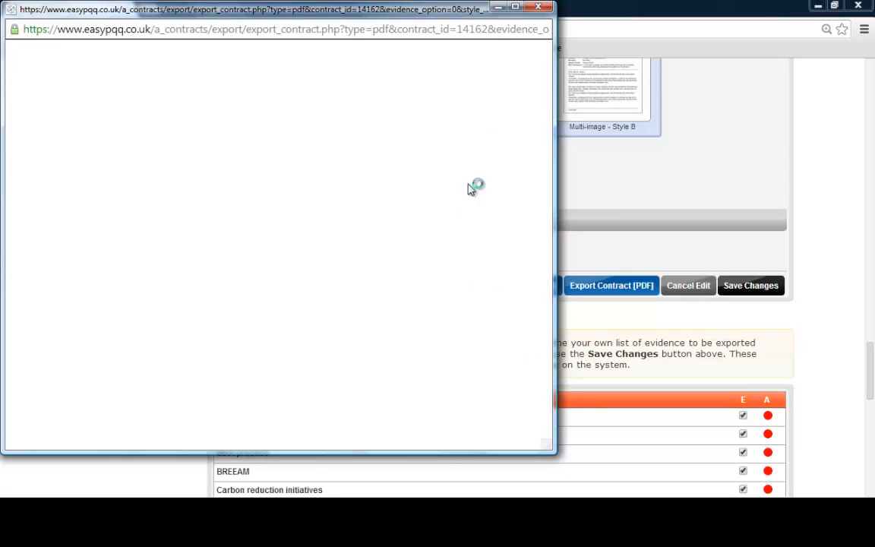
pyautogui.click(516, 8)
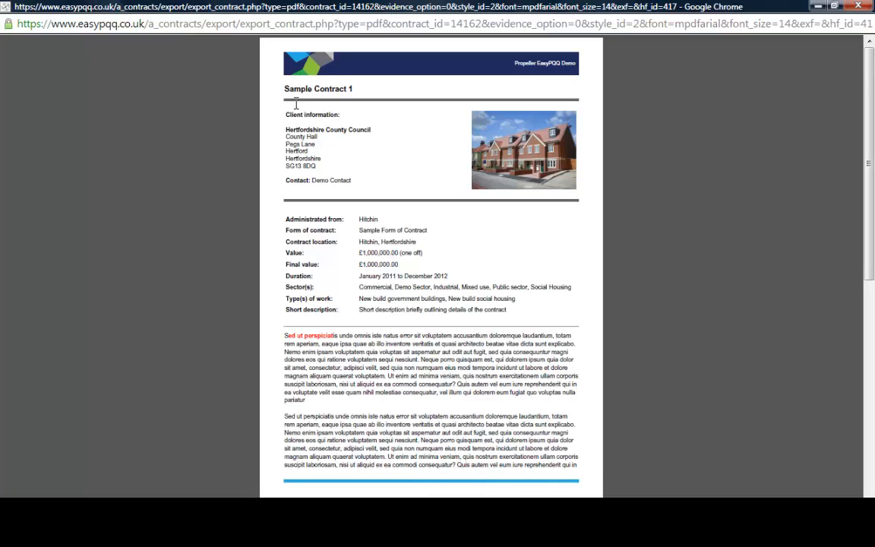
# Review the exported PDF's title, client information, contract details, description and images, then close the preview
pyautogui.moveTo(282, 89); pyautogui.dragTo(347, 90)
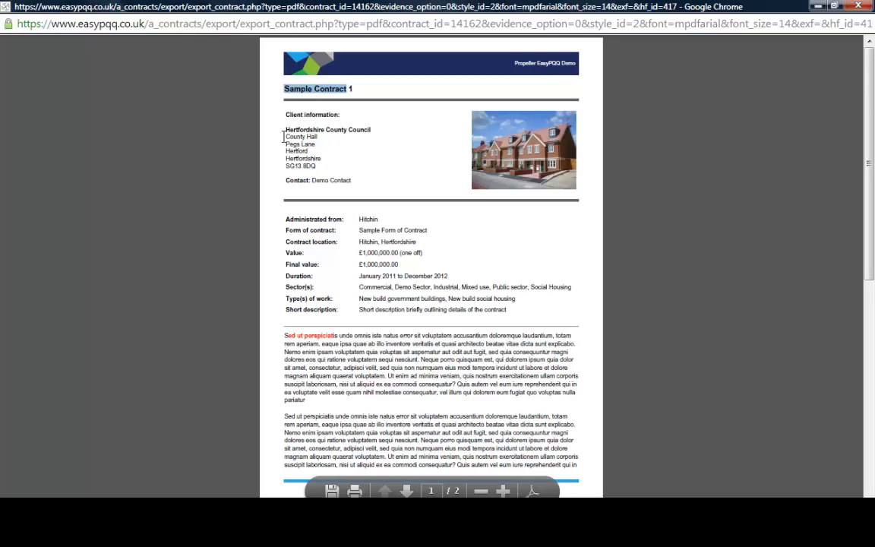
pyautogui.moveTo(286, 112); pyautogui.dragTo(348, 131)
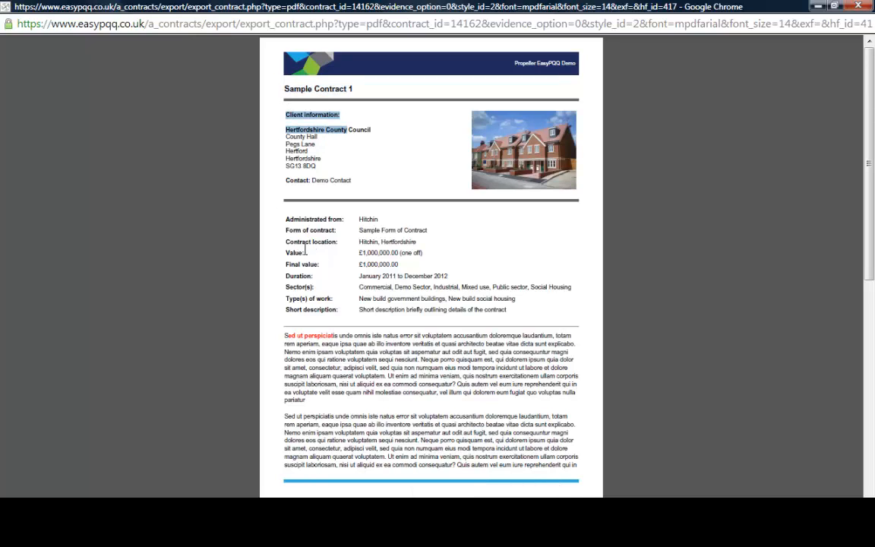
pyautogui.moveTo(291, 220); pyautogui.dragTo(384, 228)
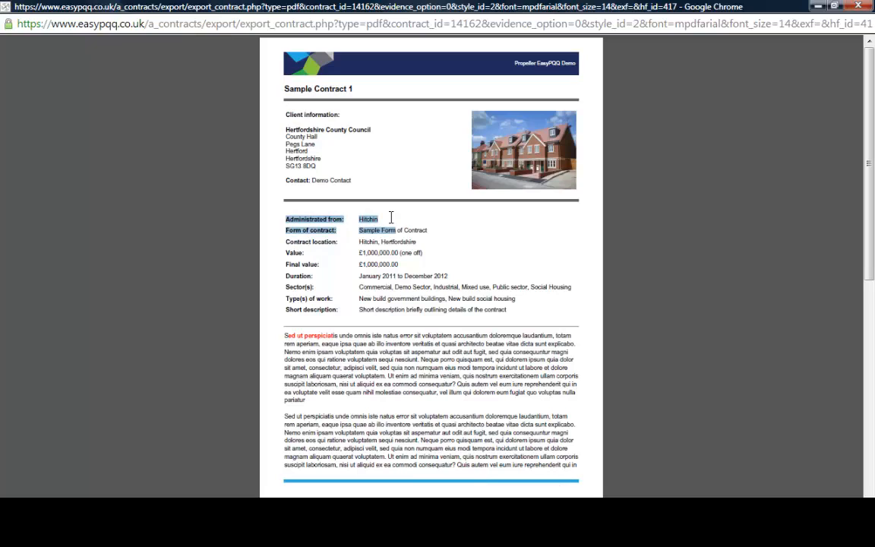
pyautogui.click(382, 303)
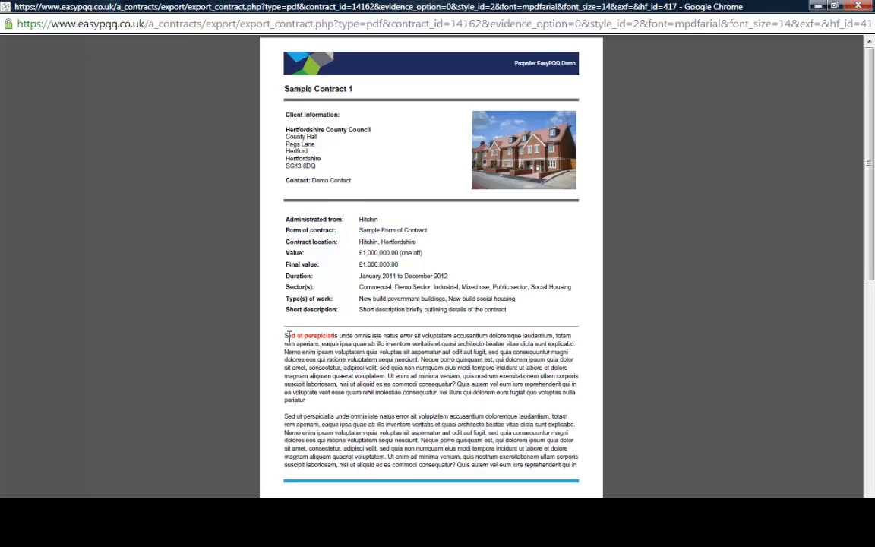
pyautogui.moveTo(286, 335); pyautogui.dragTo(337, 337)
pyautogui.click(385, 384)
pyautogui.scroll(-5, 407, 383)
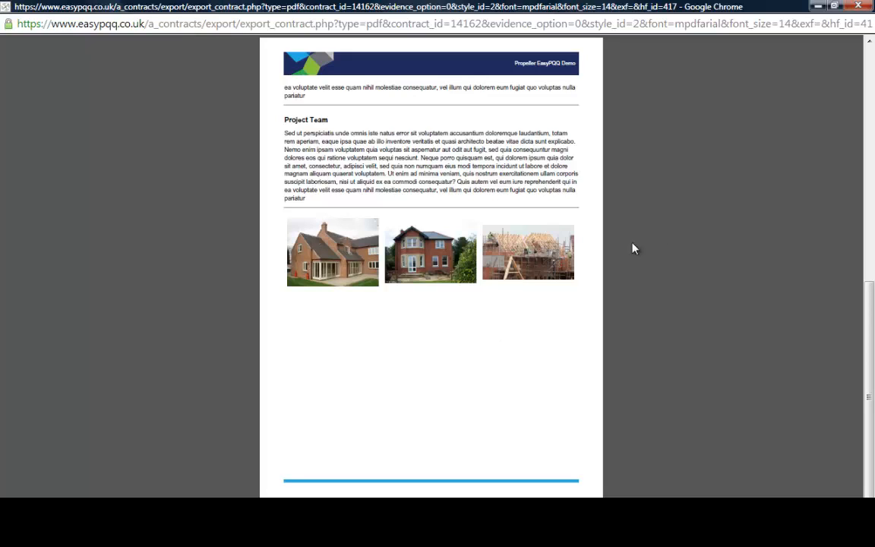
pyautogui.click(858, 5)
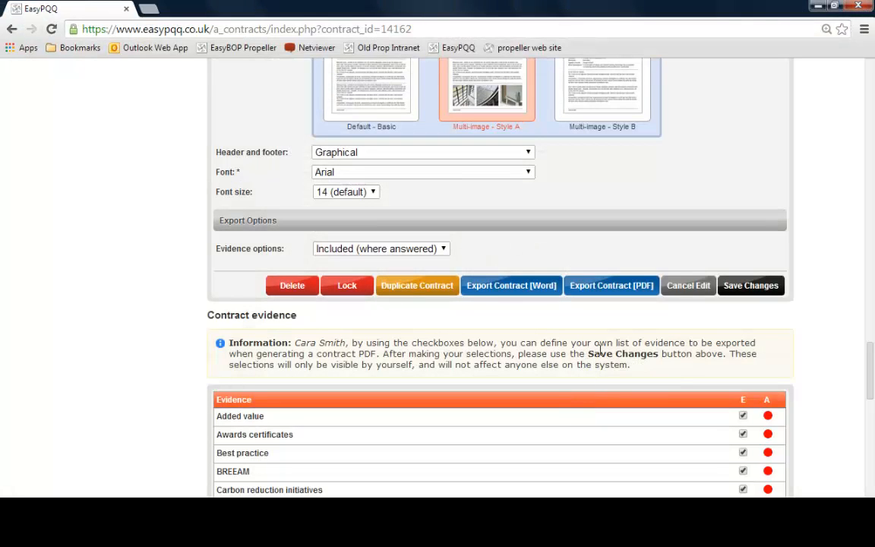
# Enter three lines of placeholder text as Added value evidence and save the evidence
pyautogui.scroll(-3, 600, 351)
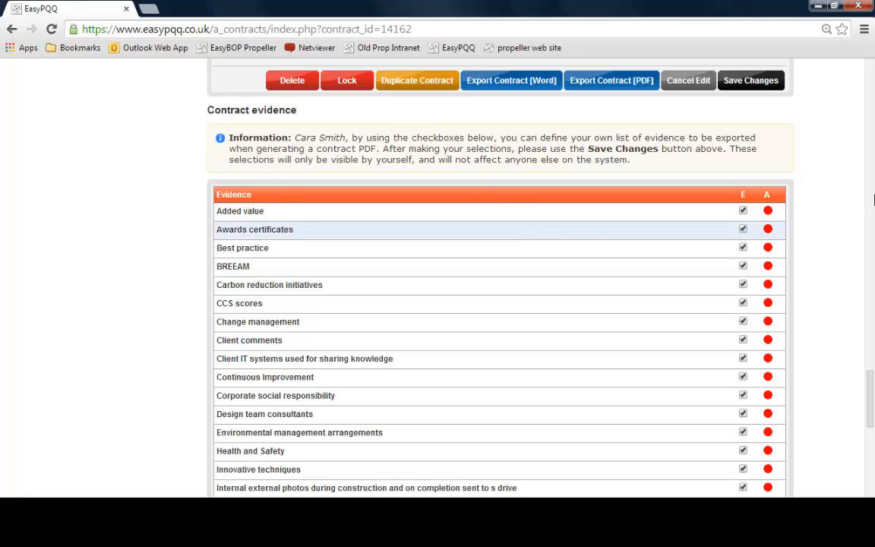
pyautogui.click(260, 212)
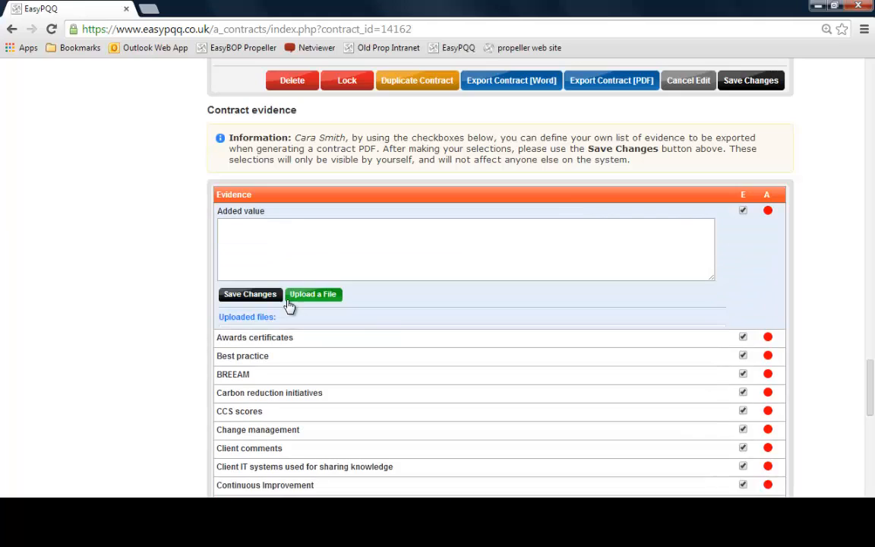
pyautogui.click(285, 244)
pyautogui.write('dshfaskjdfhlkadfh dsfahsdfjhlkasjdfhsdlaf')
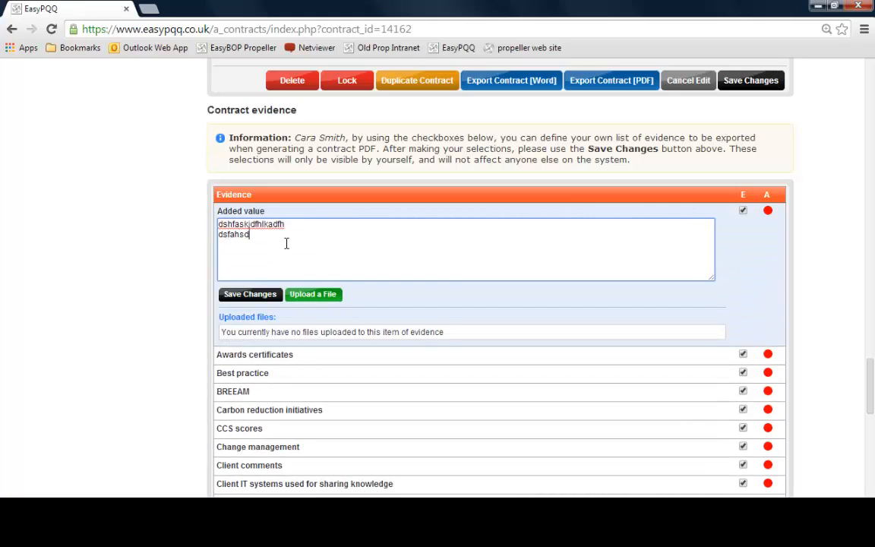
pyautogui.press('Return')
pyautogui.write('sdafjsa;dfj;sadfkl')
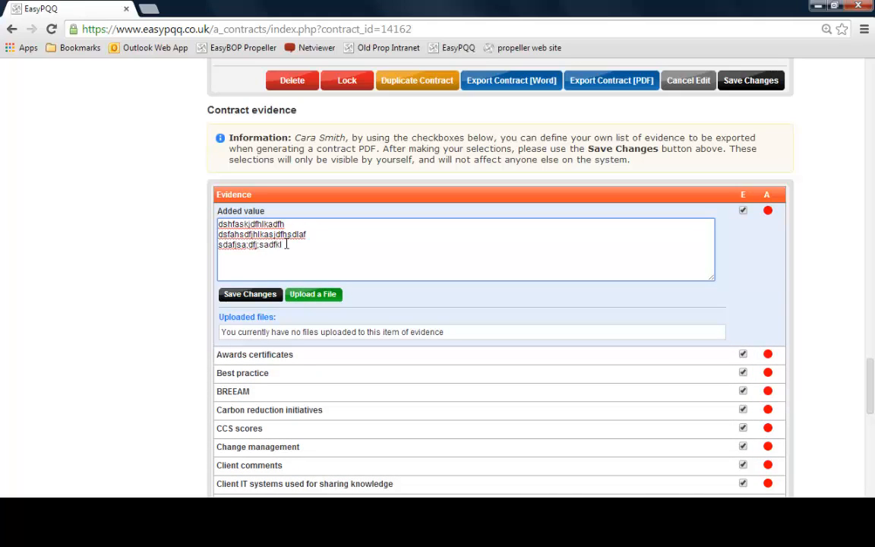
pyautogui.click(251, 295)
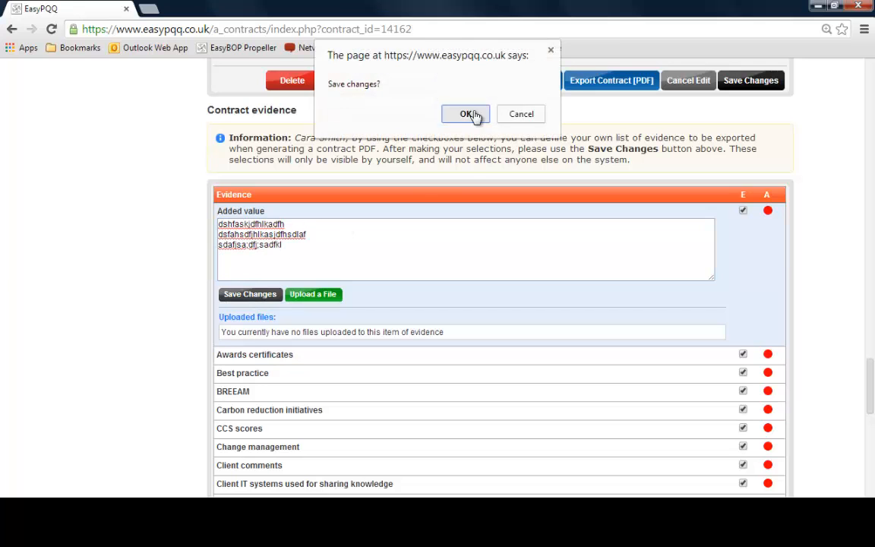
pyautogui.click(465, 112)
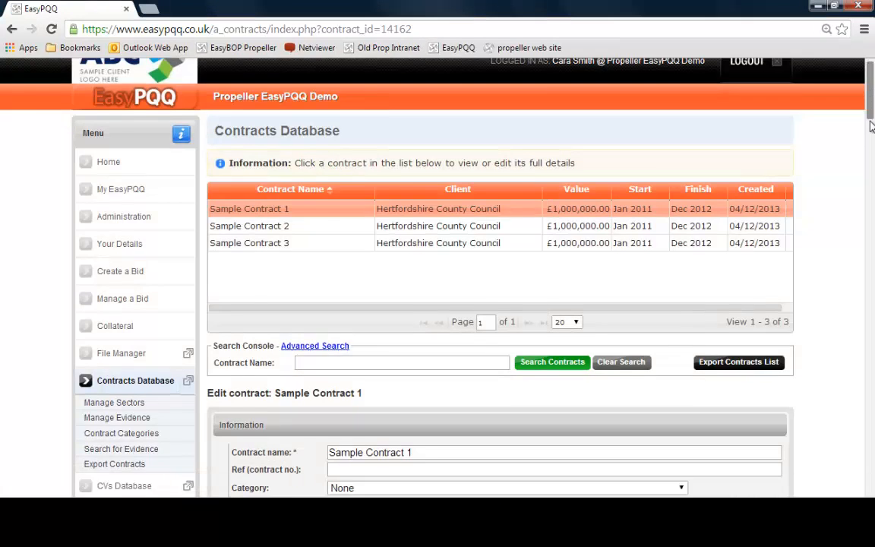
# Add a new evidence category named Demo Category and confirm adding it
pyautogui.moveTo(871, 126); pyautogui.dragTo(860, 419)
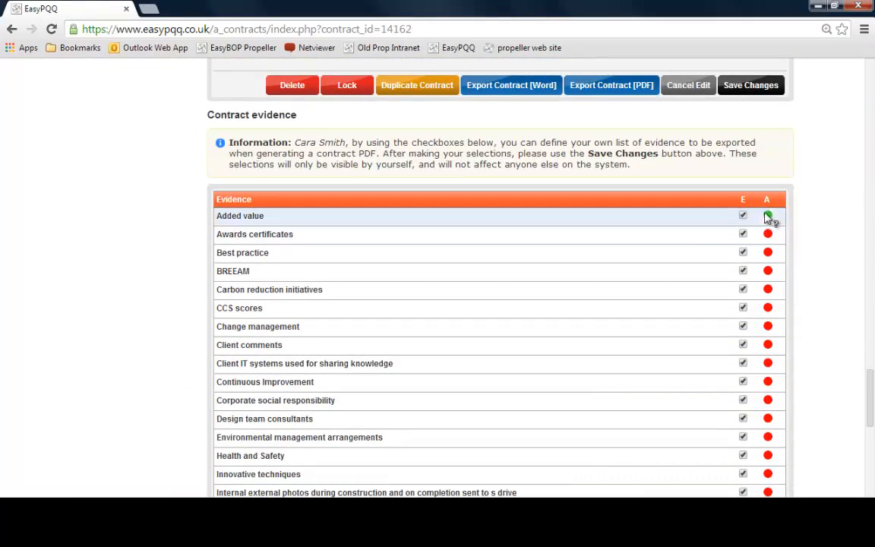
pyautogui.moveTo(768, 211)
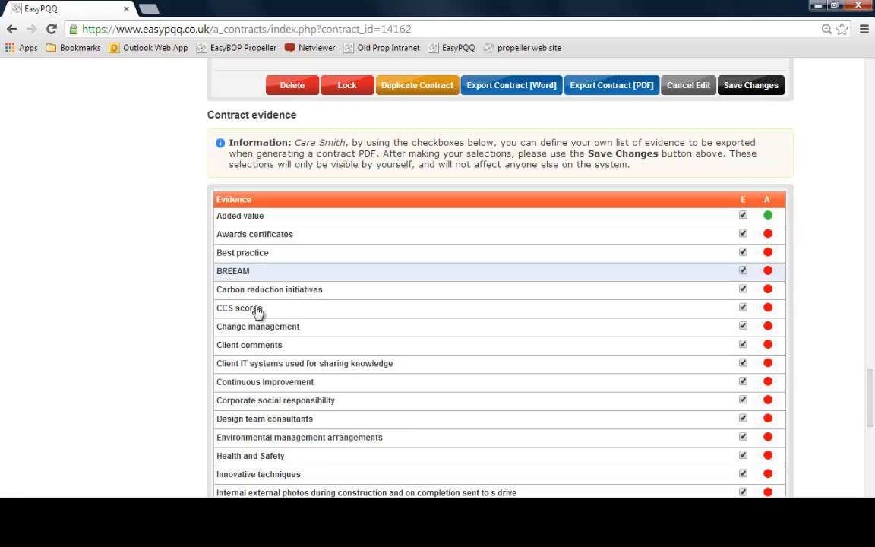
pyautogui.scroll(-3, 431, 401)
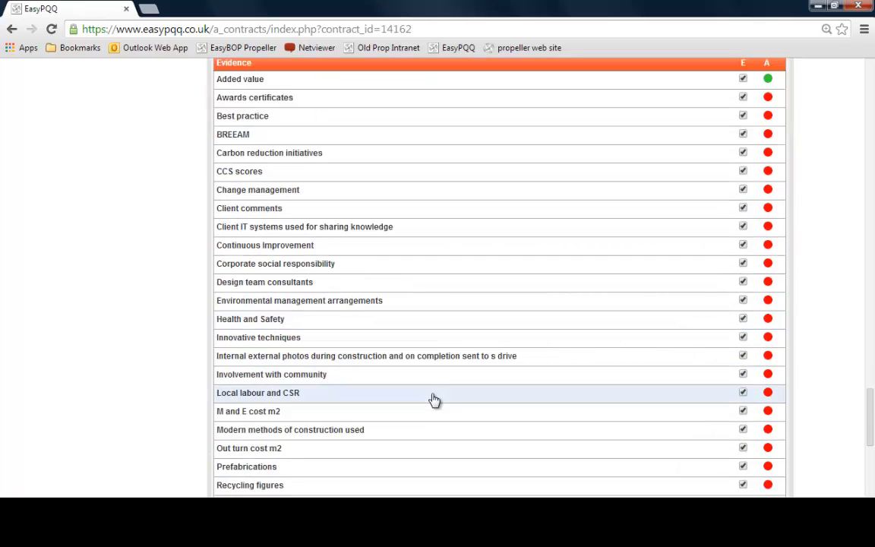
pyautogui.scroll(-6, 433, 400)
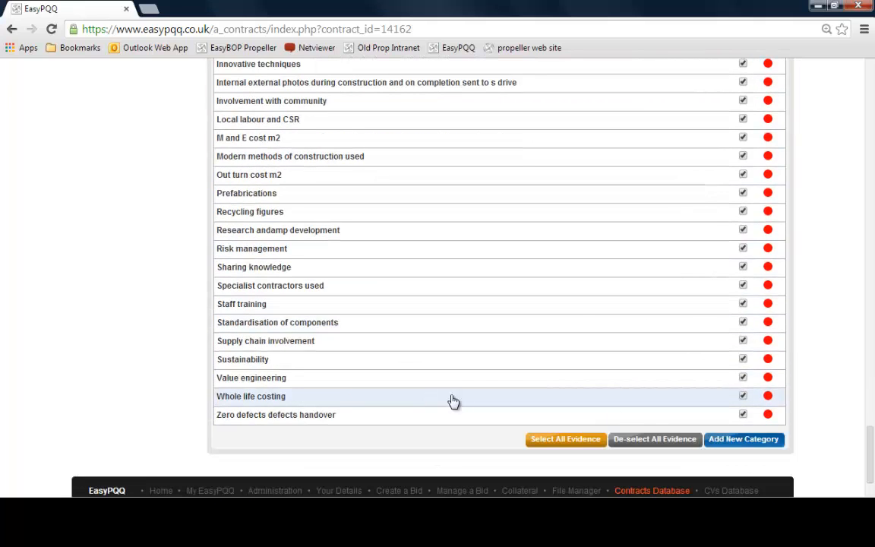
pyautogui.click(756, 447)
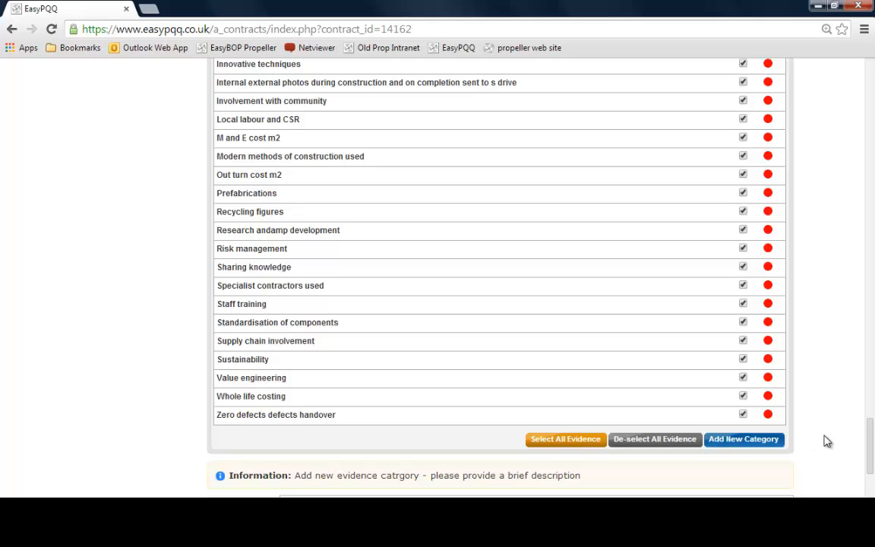
pyautogui.scroll(8, 827, 442)
pyautogui.scroll(-10, 828, 442)
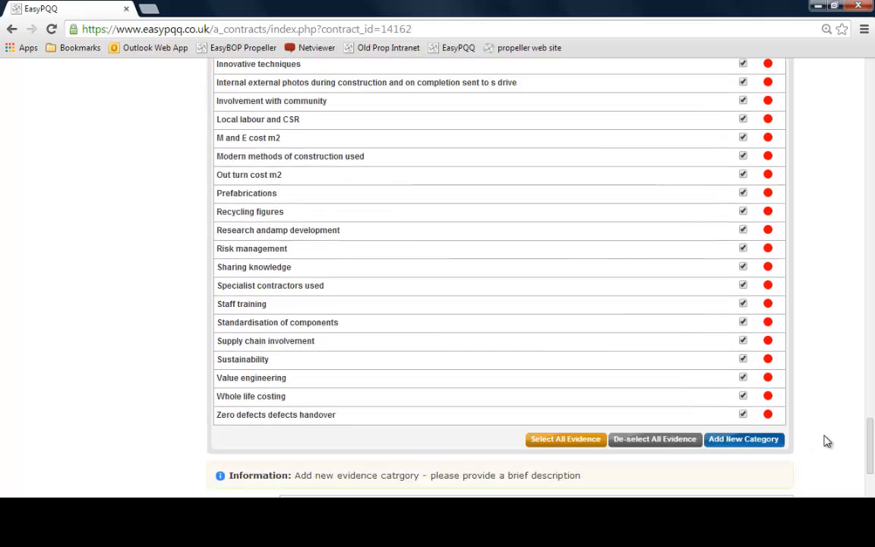
pyautogui.click(501, 365)
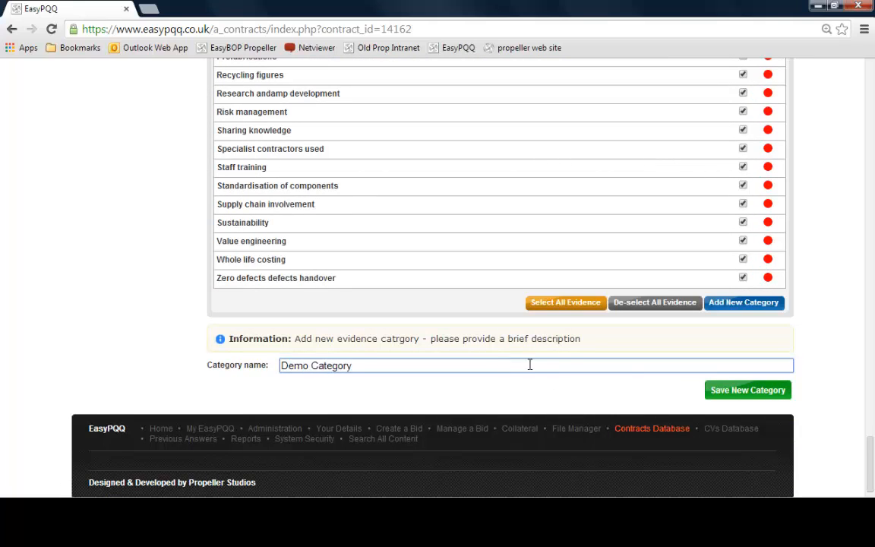
pyautogui.click(714, 390)
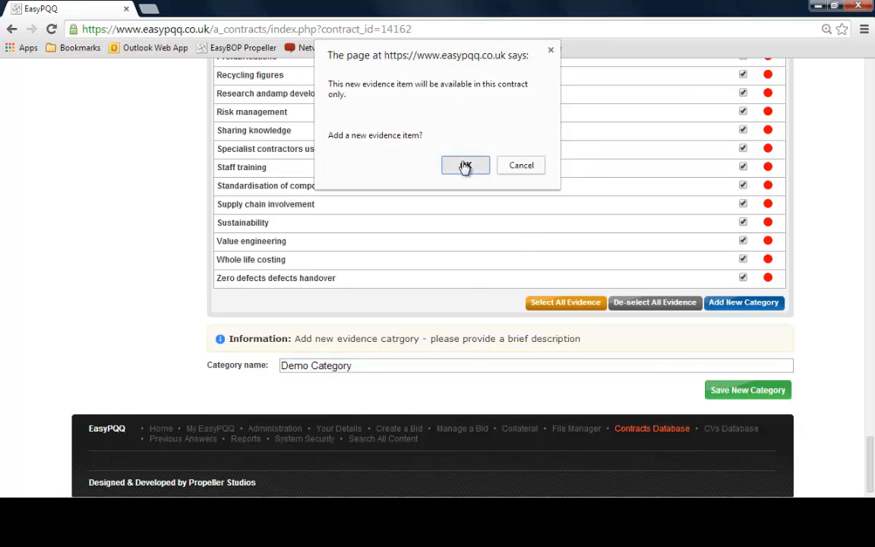
pyautogui.click(466, 166)
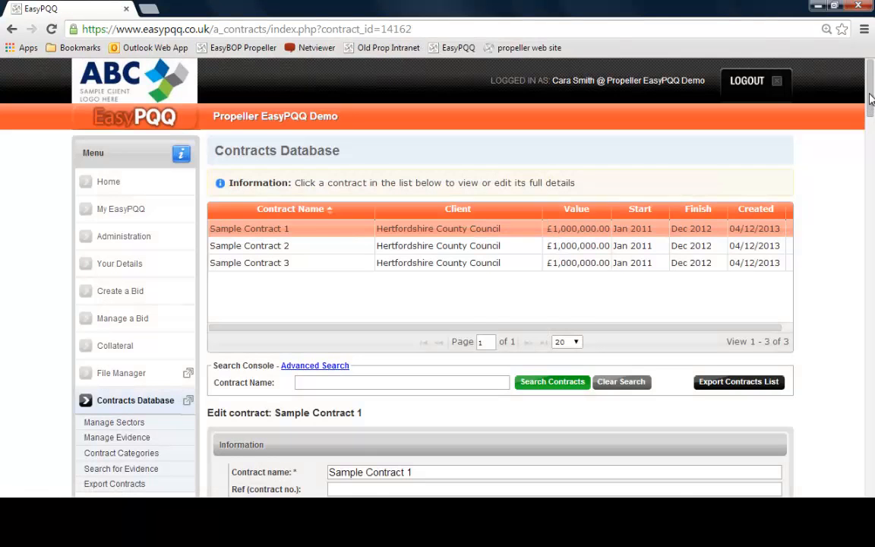
# Enter two lines of placeholder text for the Demo Category evidence and save it
pyautogui.moveTo(870, 102); pyautogui.dragTo(871, 451)
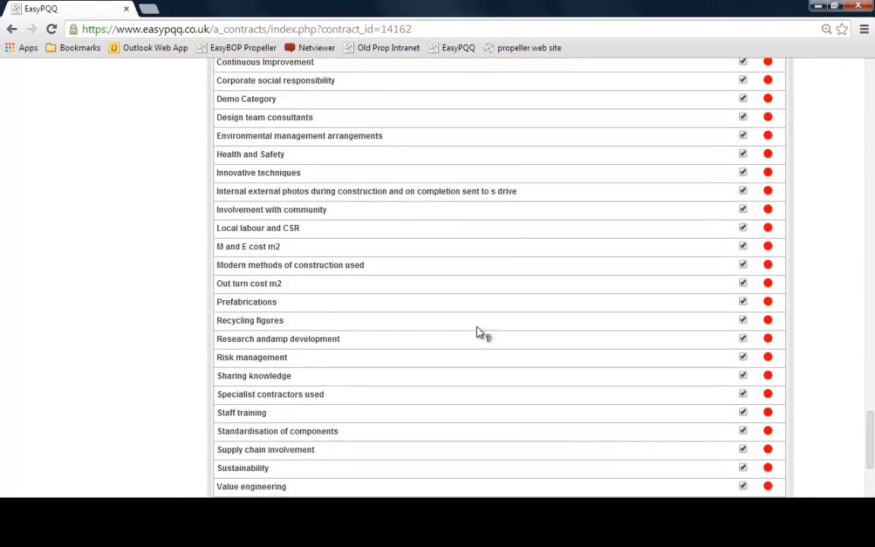
pyautogui.click(251, 104)
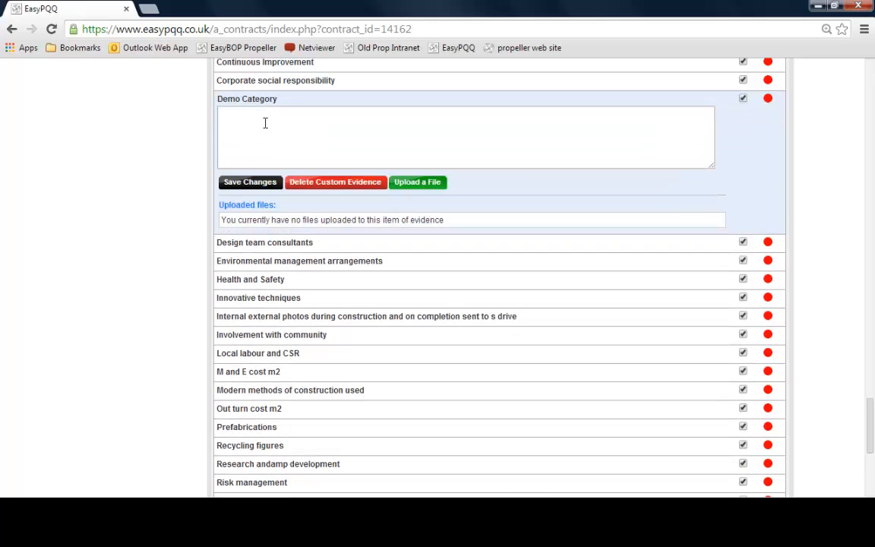
pyautogui.write('sdafhalskdfhs;adkfh')
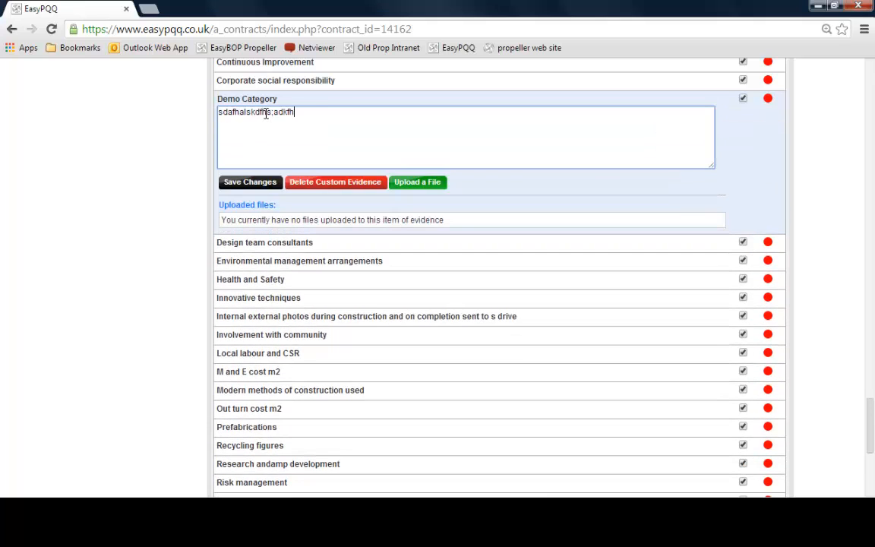
pyautogui.write('lskadfhsldaf')
pyautogui.press('Return')
pyautogui.write('sdfkas;edfhsalkdfhlaskdfjhlsakdfh')
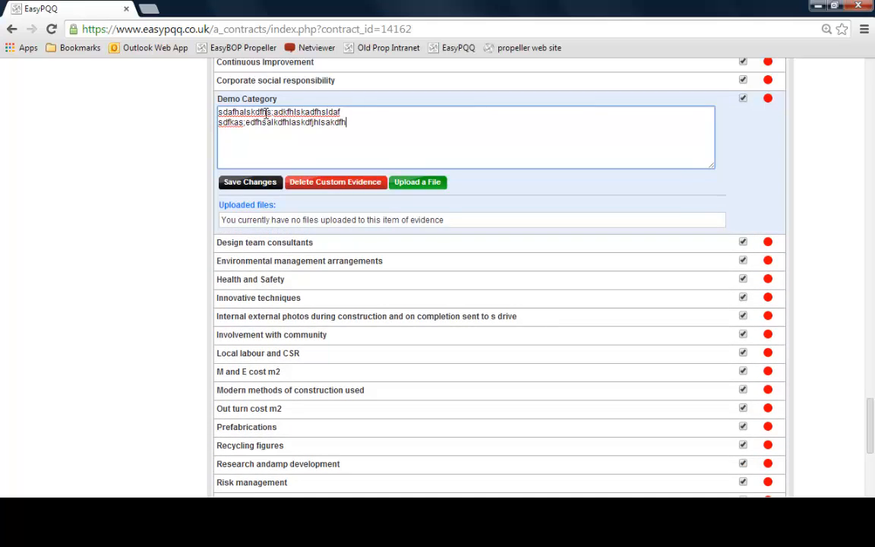
pyautogui.click(256, 185)
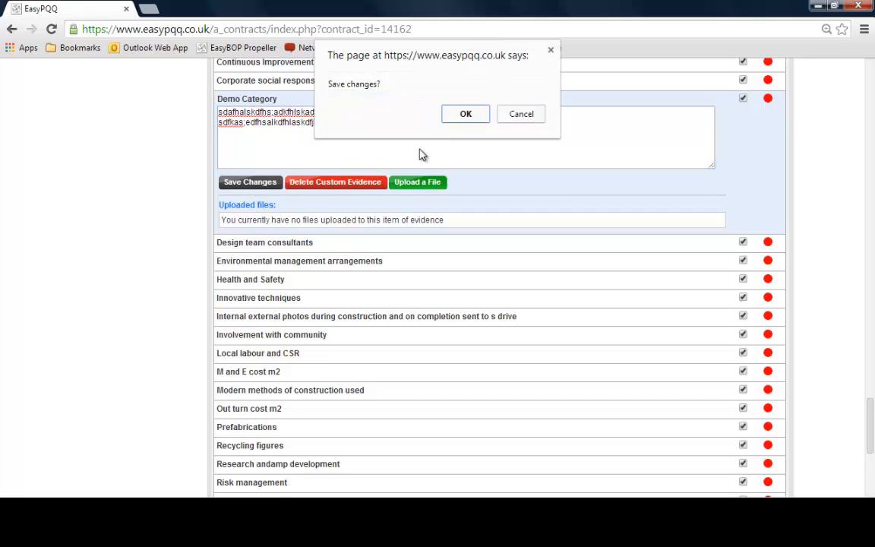
pyautogui.click(467, 114)
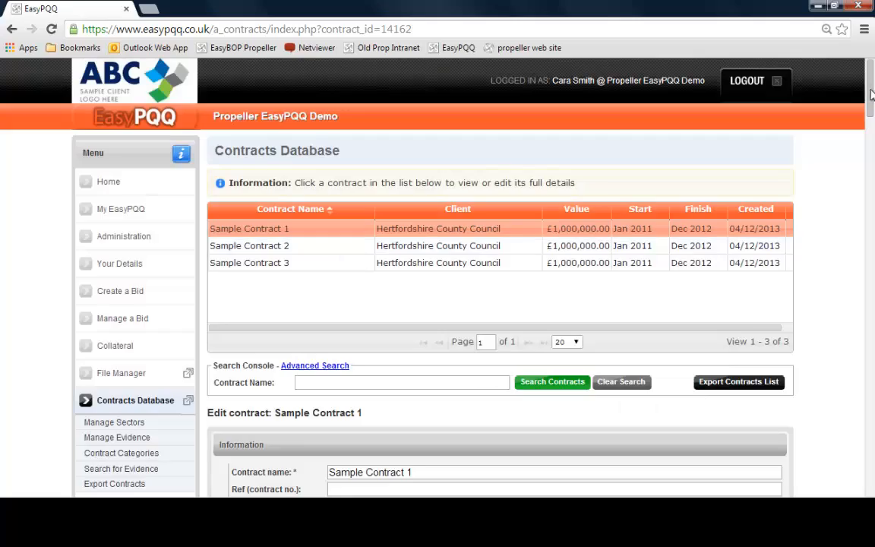
# Export the contract as a PDF again and review its Contract Evidence section
pyautogui.moveTo(872, 92); pyautogui.dragTo(865, 358)
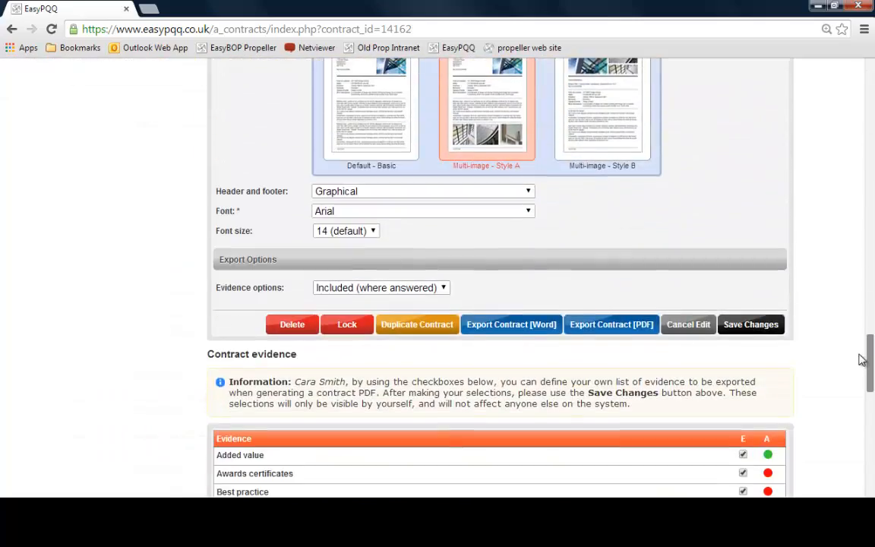
pyautogui.click(633, 332)
pyautogui.click(494, 8)
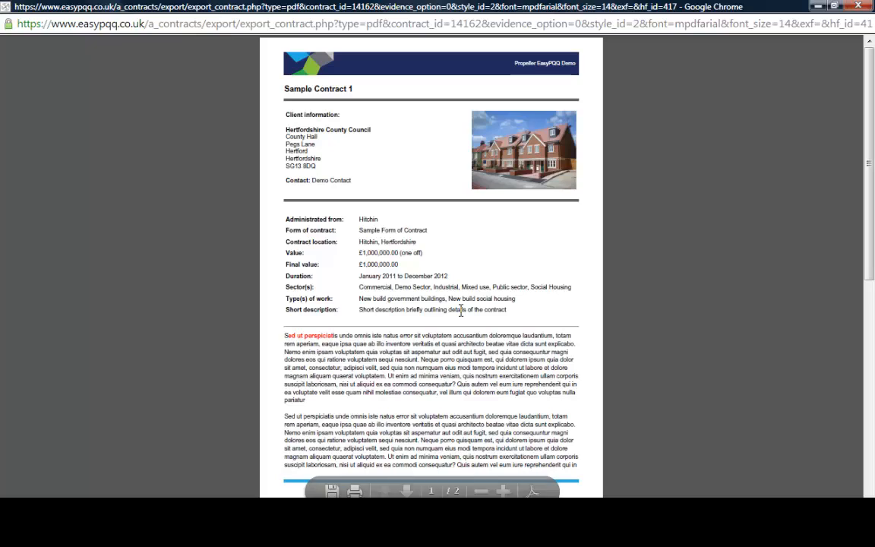
pyautogui.scroll(-10, 460, 312)
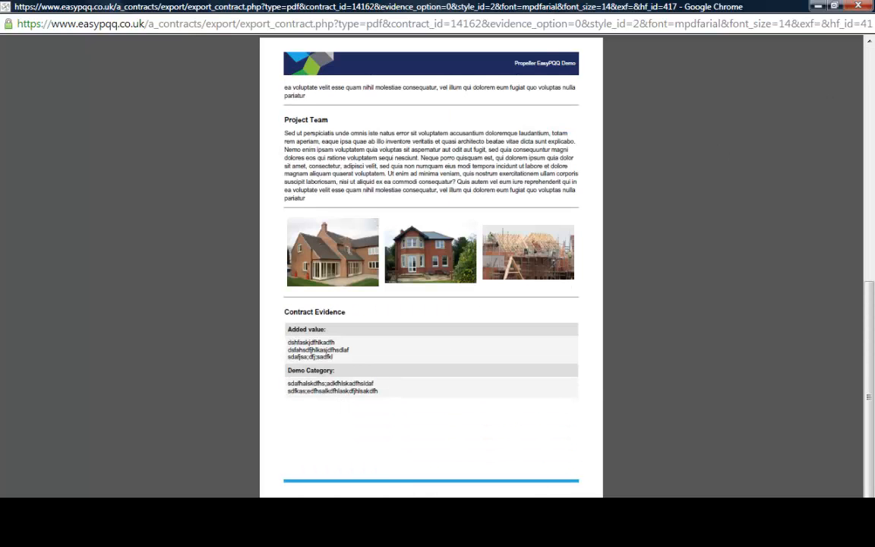
# Close the PDF preview, set the main image width to 330 (default) and save the contract changes
pyautogui.click(867, 9)
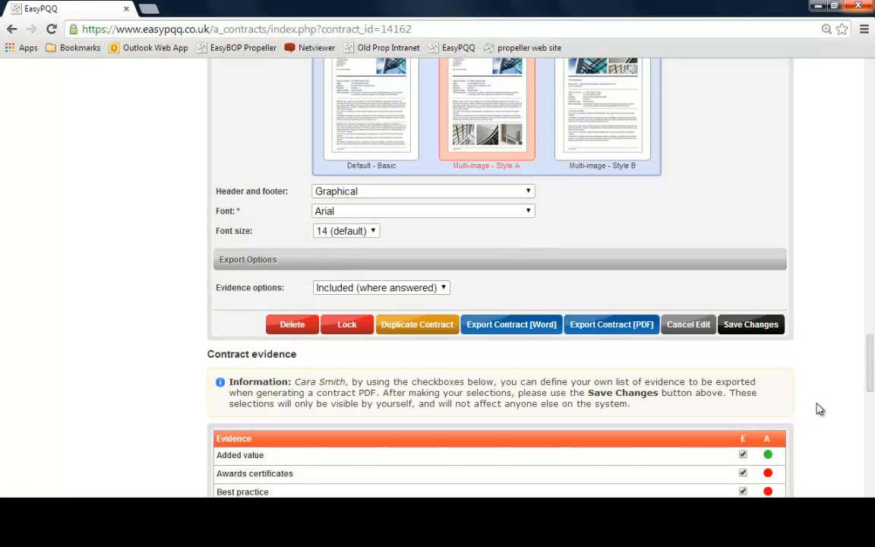
pyautogui.scroll(5, 820, 409)
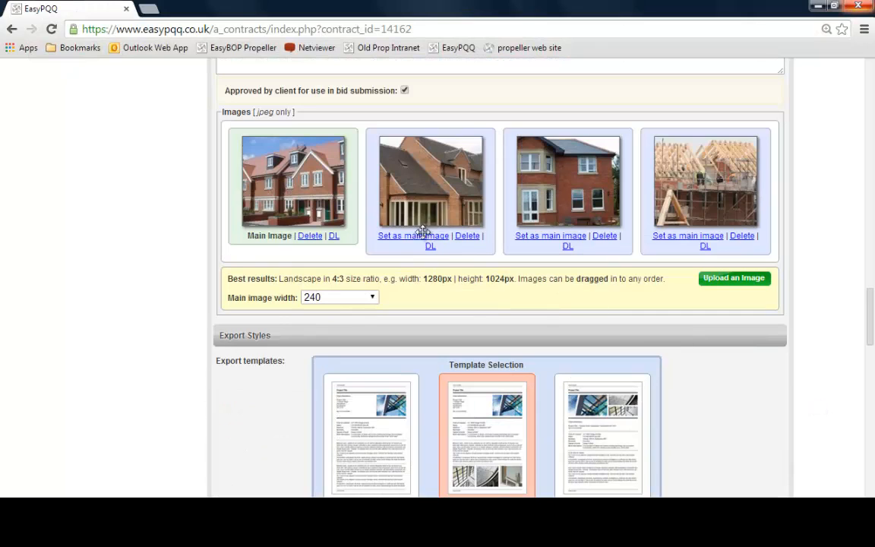
pyautogui.moveTo(423, 232); pyautogui.dragTo(303, 214)
pyautogui.click(373, 299)
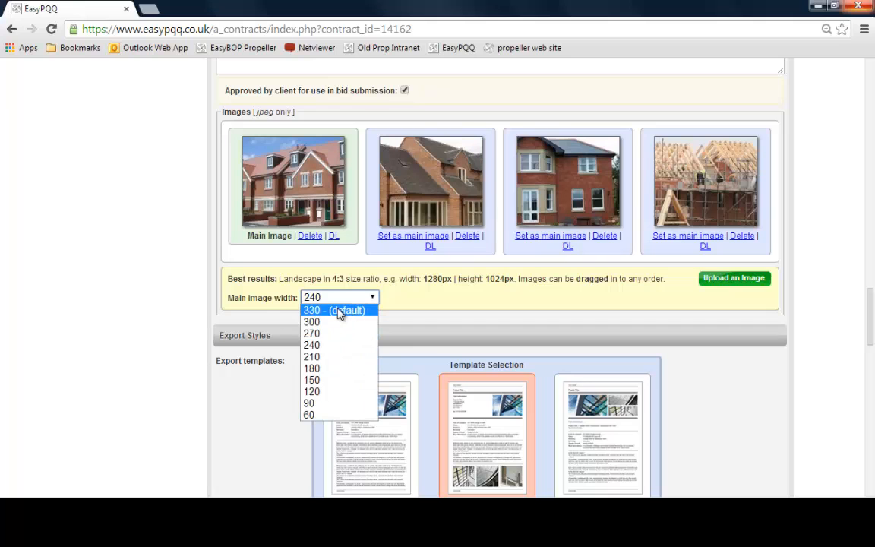
pyautogui.click(339, 312)
pyautogui.scroll(-5, 854, 365)
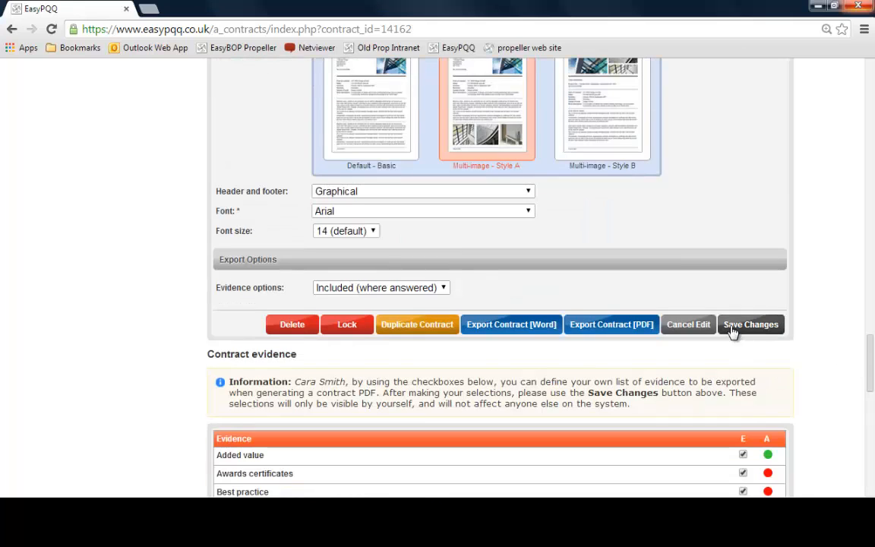
pyautogui.click(732, 332)
pyautogui.click(465, 111)
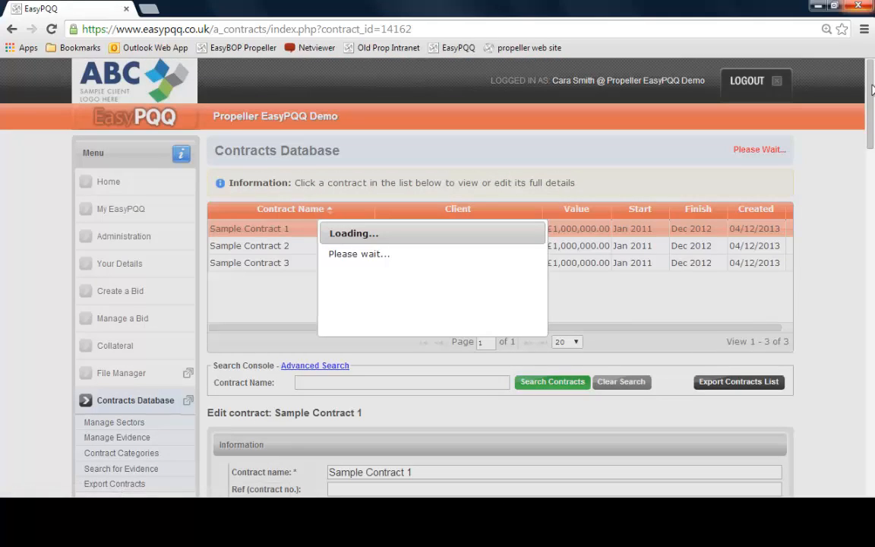
# Export the contract as a PDF, review the client information section, and close the preview
pyautogui.scroll(-10, 868, 332)
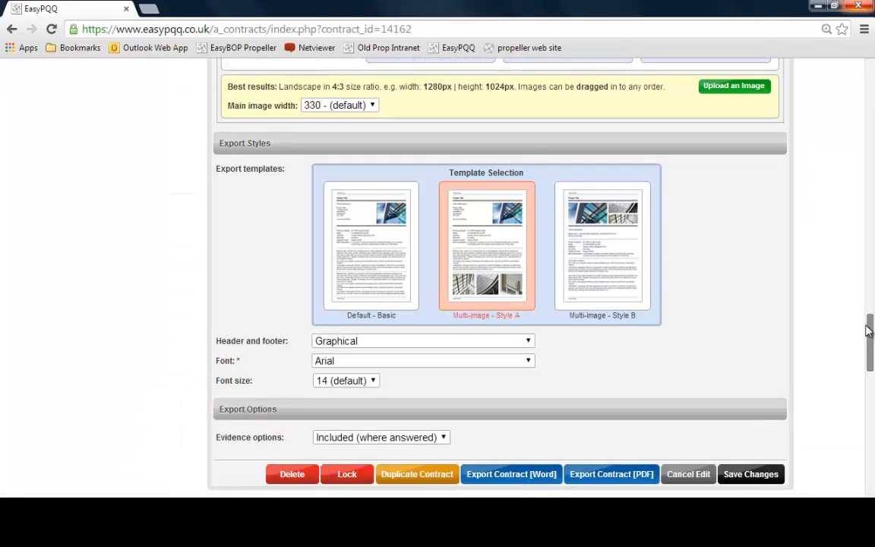
pyautogui.click(620, 475)
pyautogui.doubleClick(460, 8)
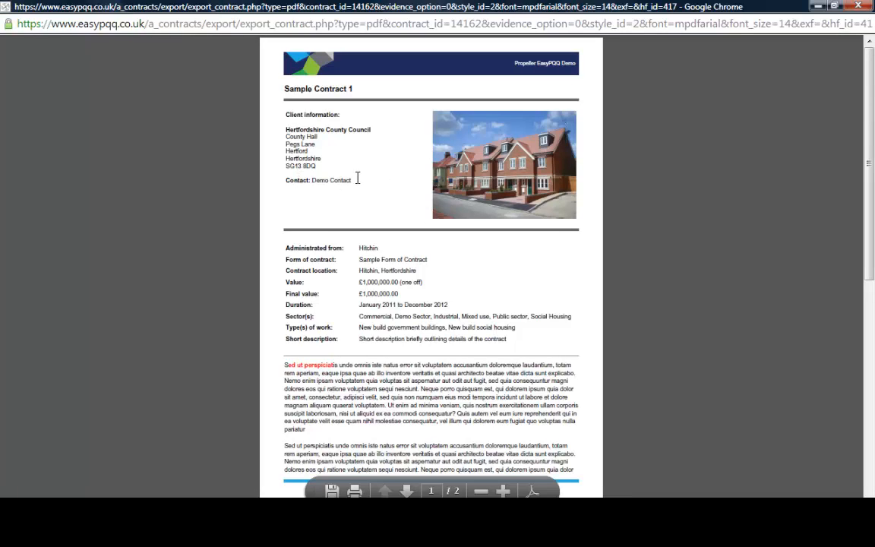
pyautogui.moveTo(357, 178); pyautogui.dragTo(266, 124)
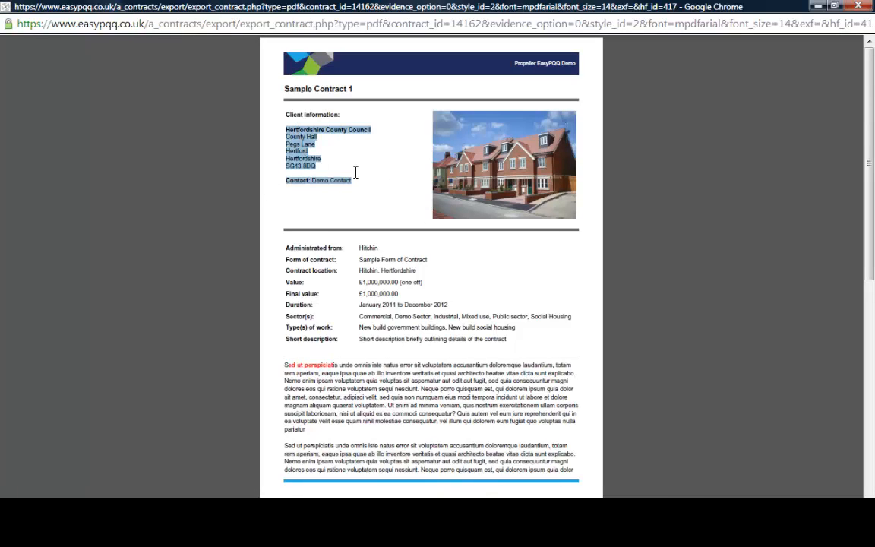
pyautogui.click(860, 6)
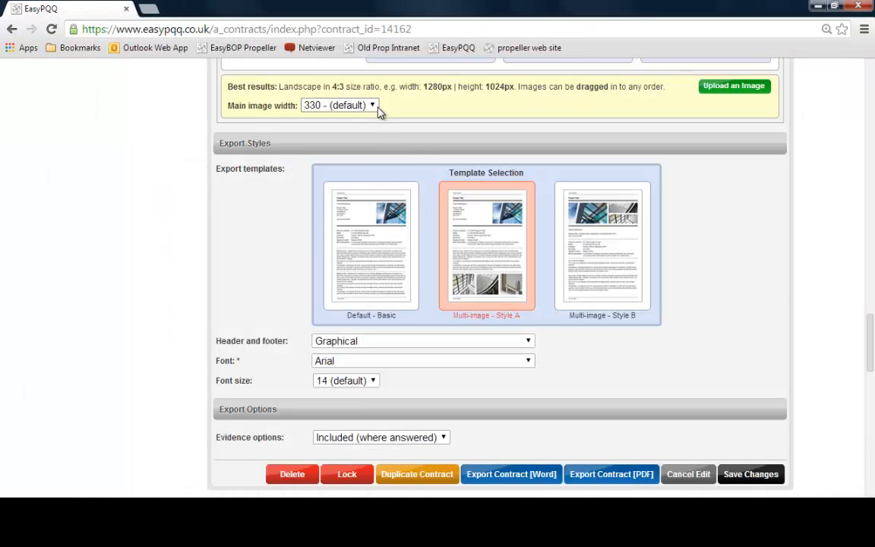
# Set the main image width to 180 and save the contract changes
pyautogui.scroll(2, 414, 183)
pyautogui.click(330, 246)
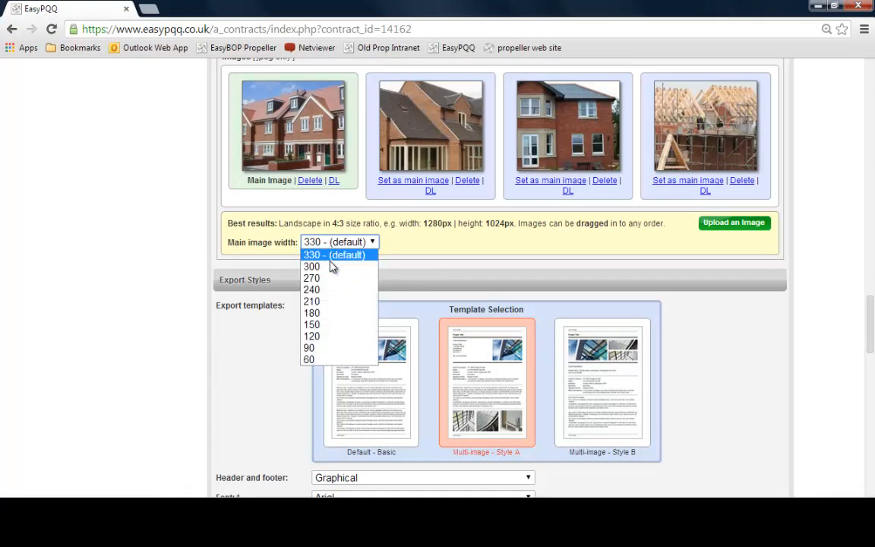
pyautogui.click(328, 312)
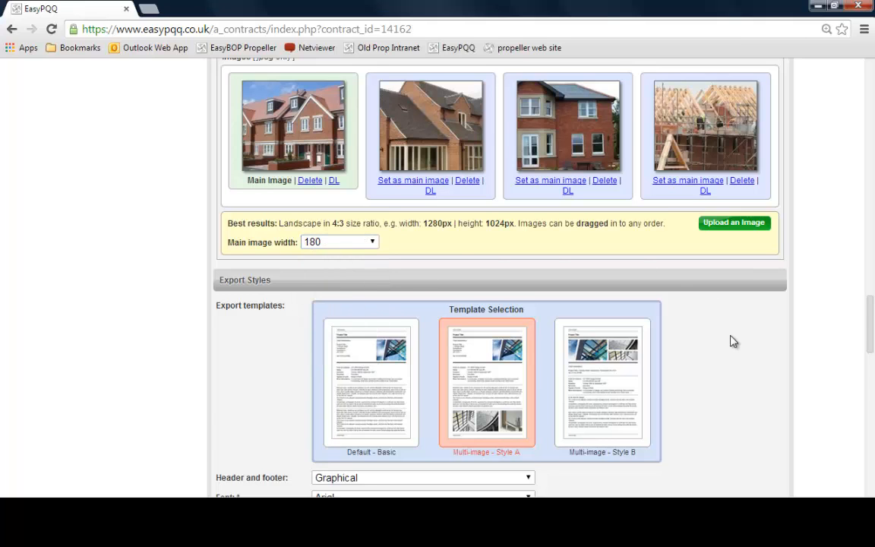
pyautogui.scroll(-3, 731, 342)
pyautogui.click(745, 342)
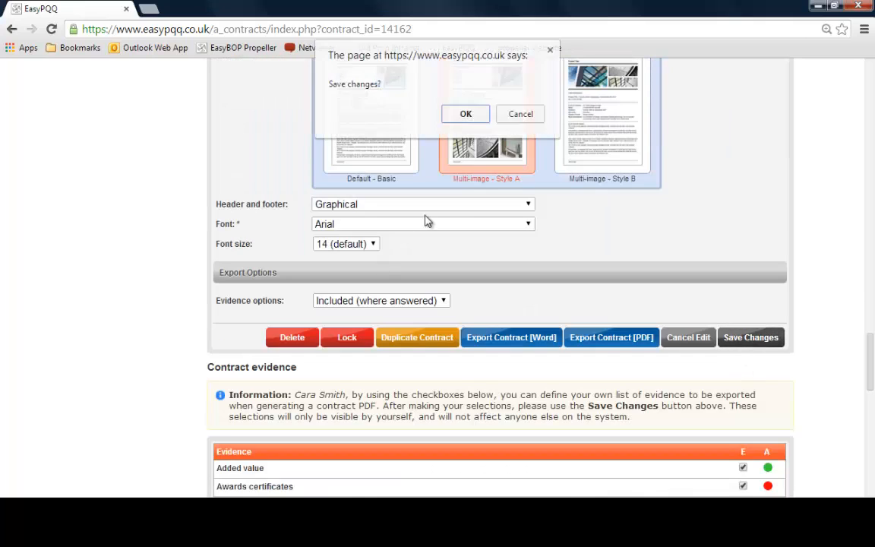
pyautogui.click(463, 114)
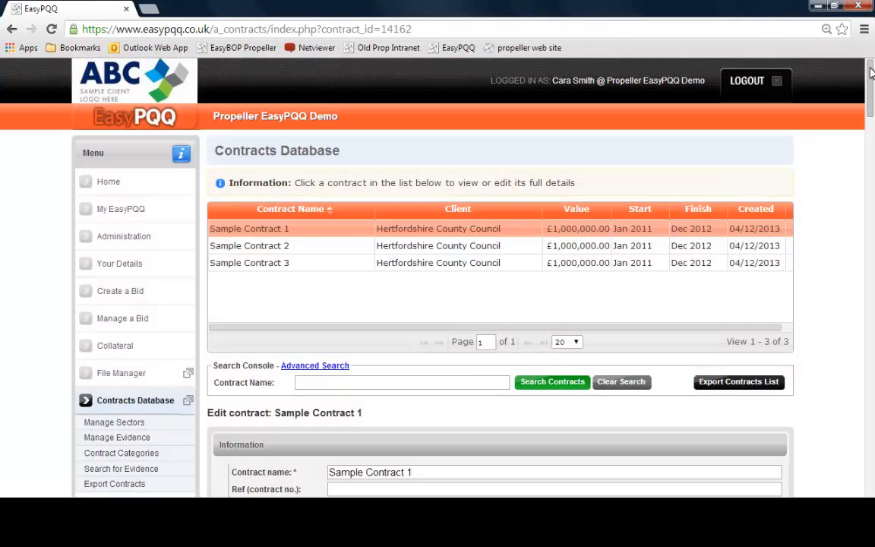
# Export the contract as a PDF again and maximise the preview window
pyautogui.moveTo(871, 73); pyautogui.dragTo(860, 348)
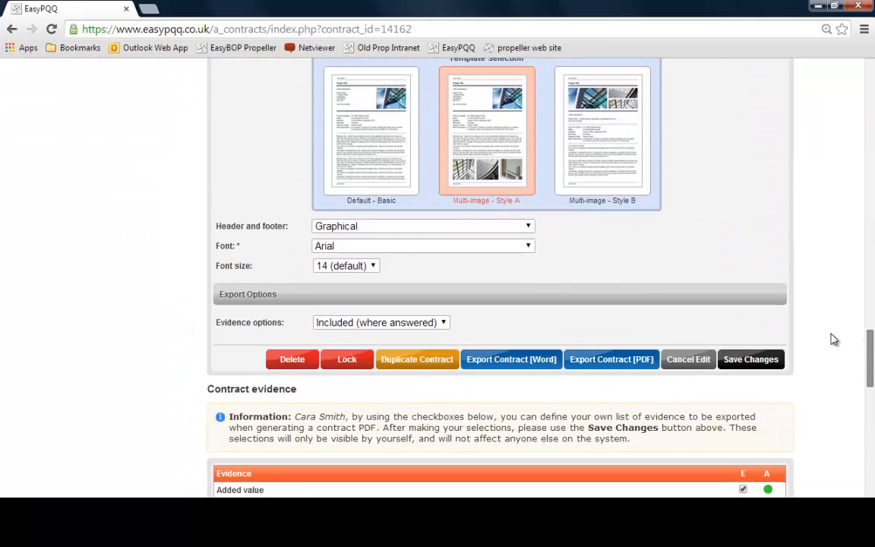
pyautogui.click(639, 361)
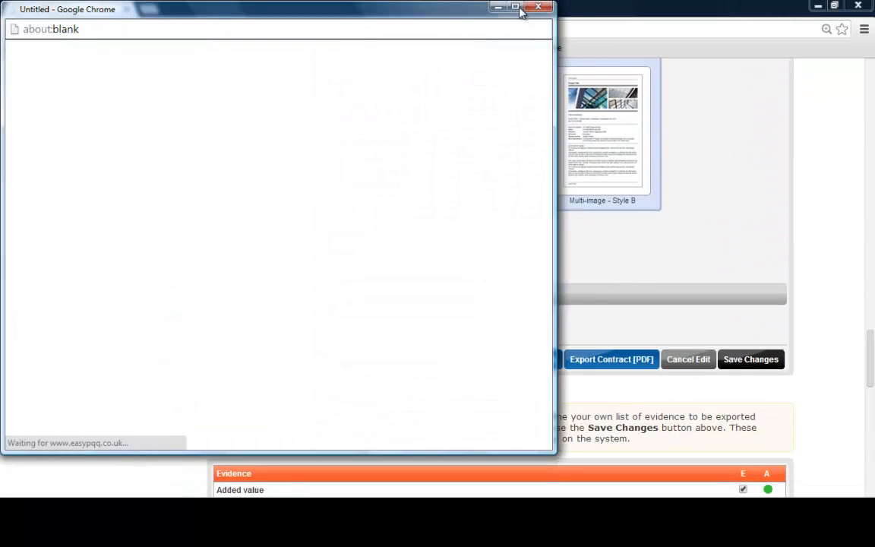
pyautogui.click(514, 9)
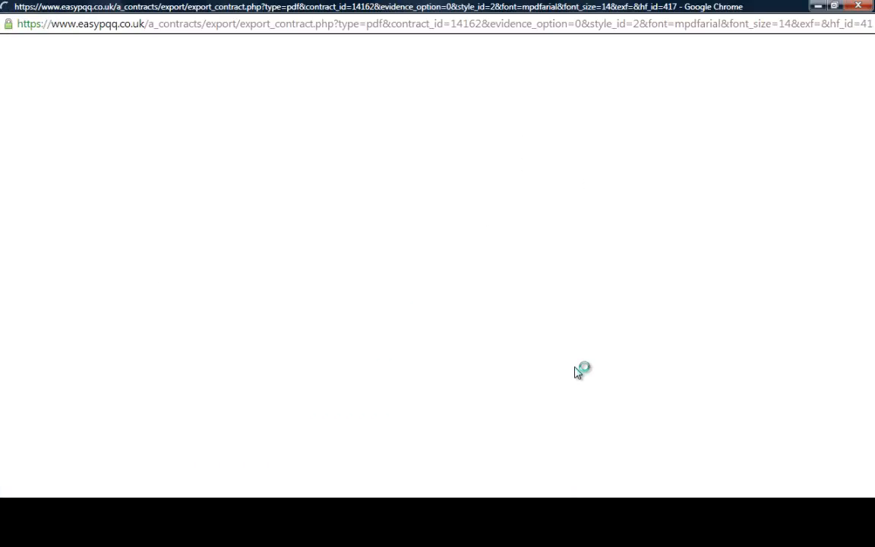